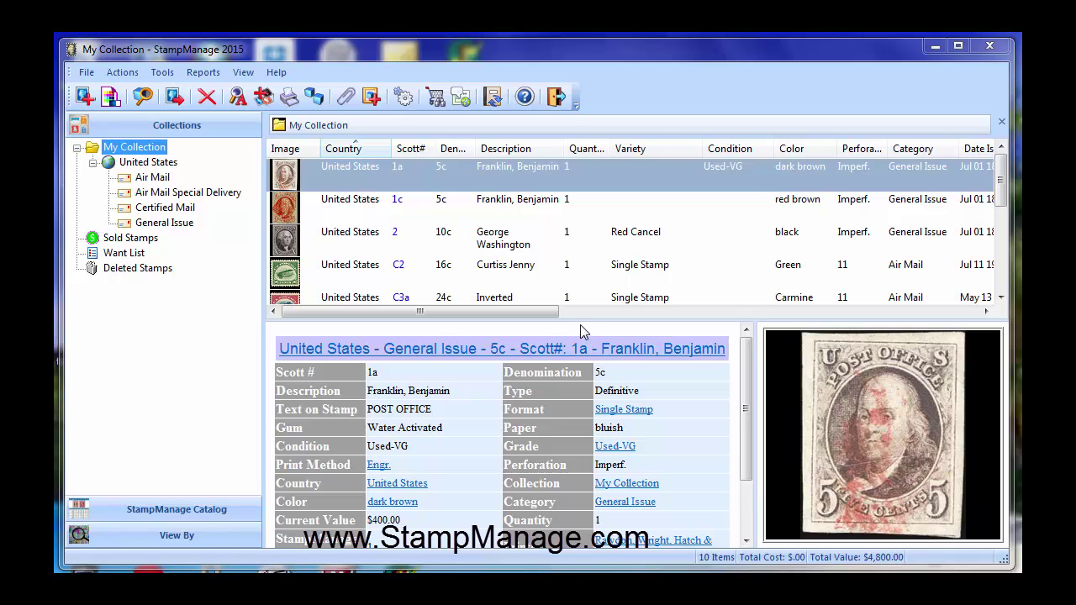
Open Tools > Preferences and close it again without changing anything
left_click(162, 72)
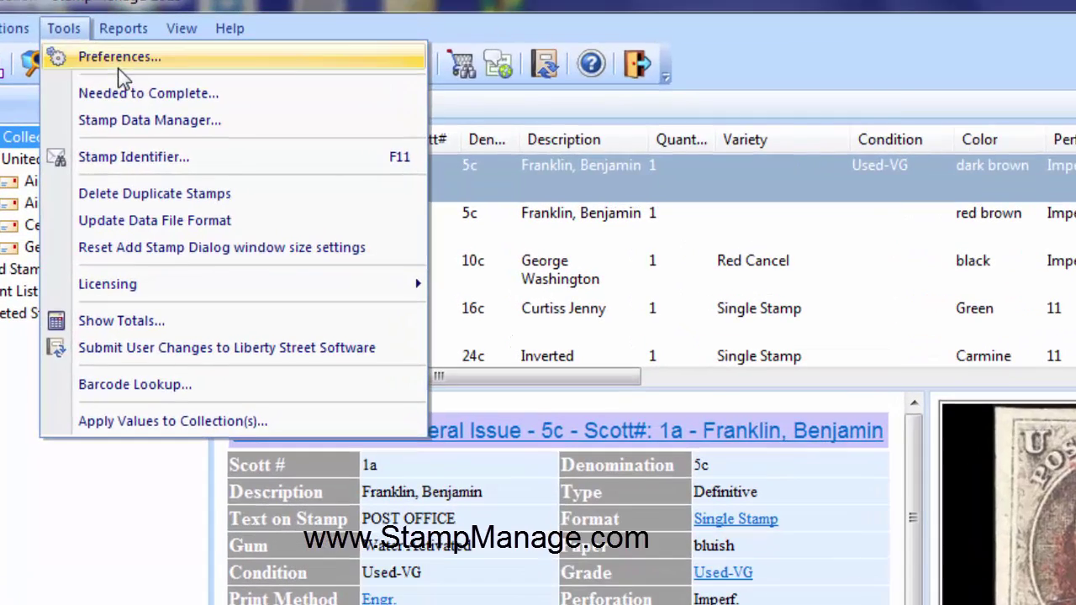
left_click(119, 59)
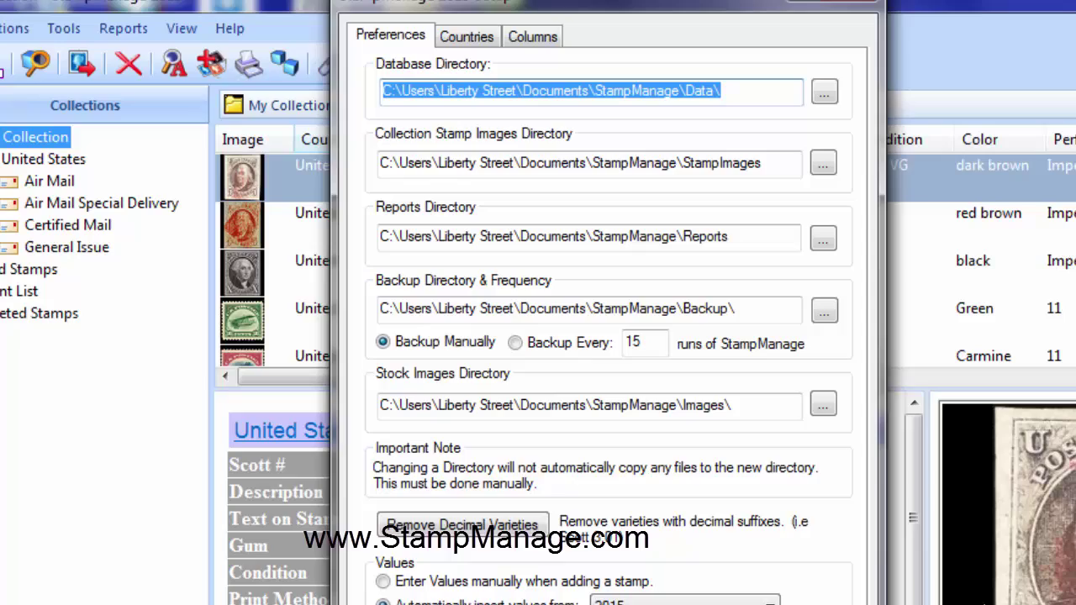
key("Return")
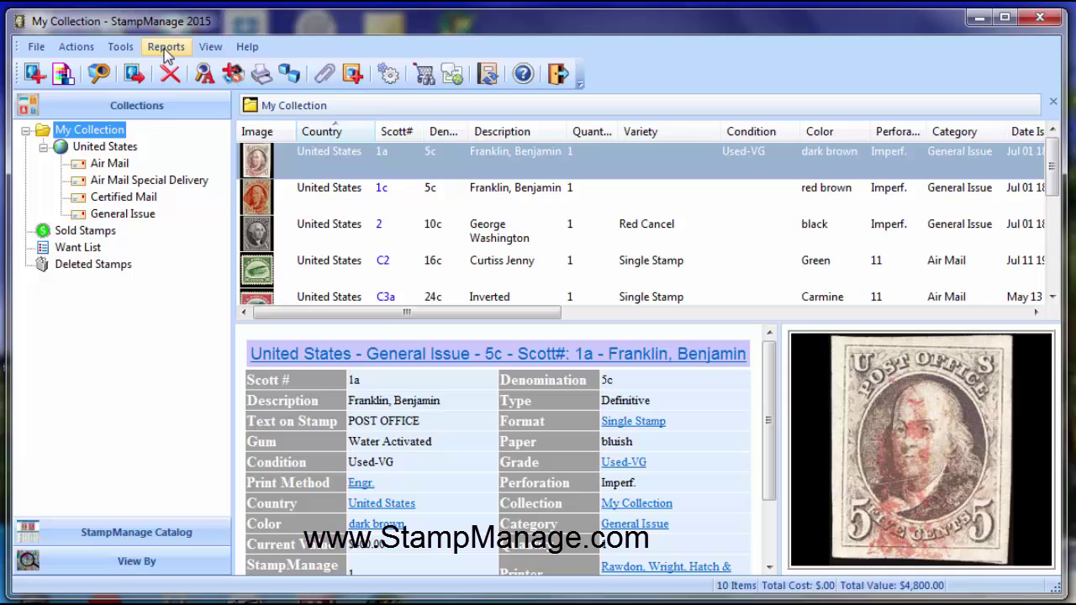
Browse the Database Directory to the network folder \\LIBERTYSTREET64\DeluxeData
left_click(120, 47)
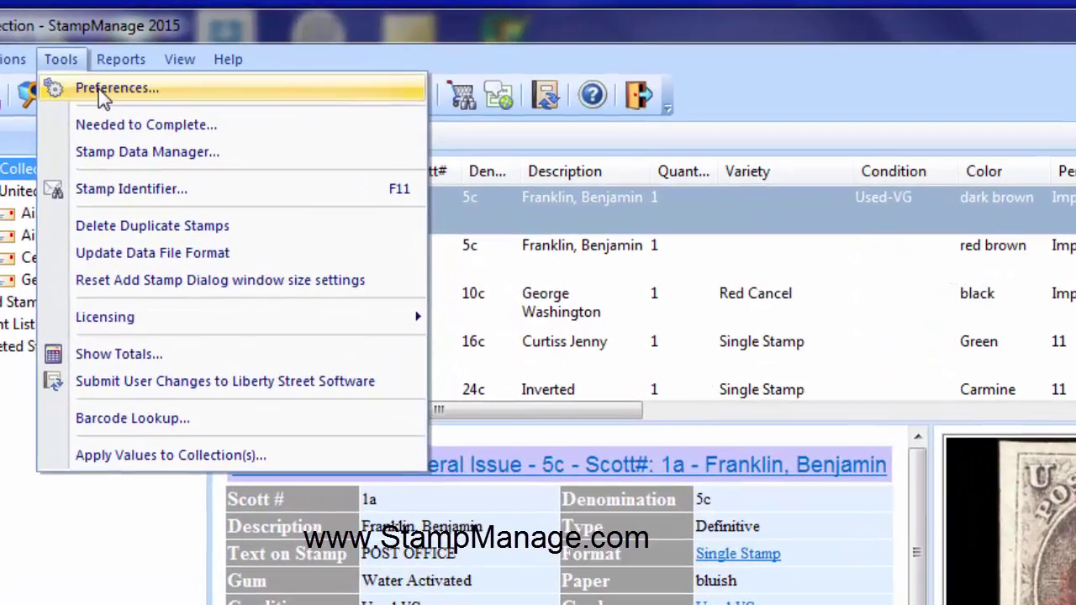
left_click(139, 67)
left_click(827, 126)
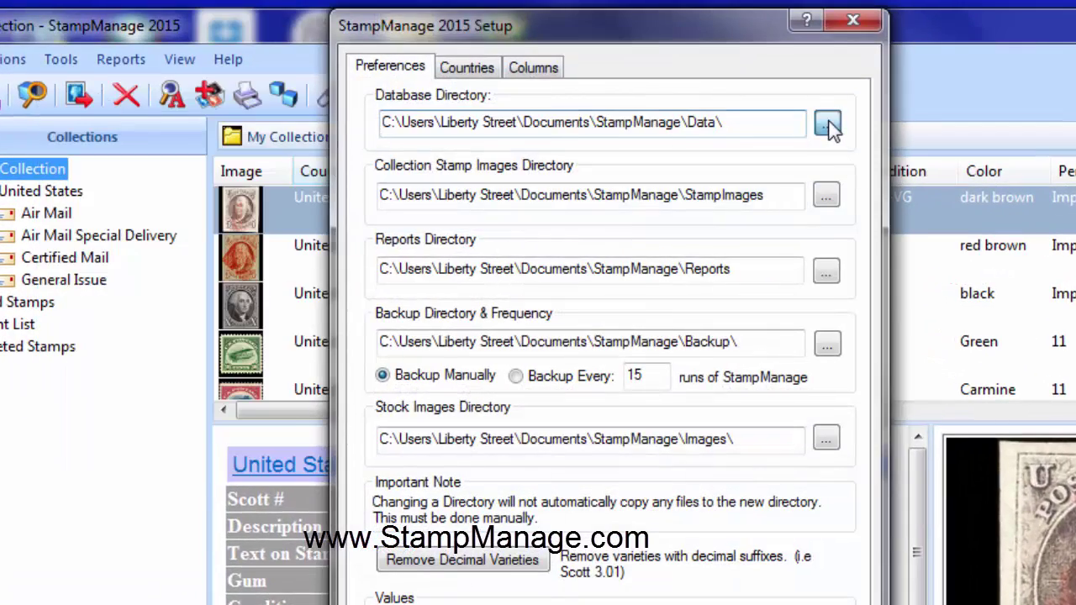
scroll(779, 348, "up", 2)
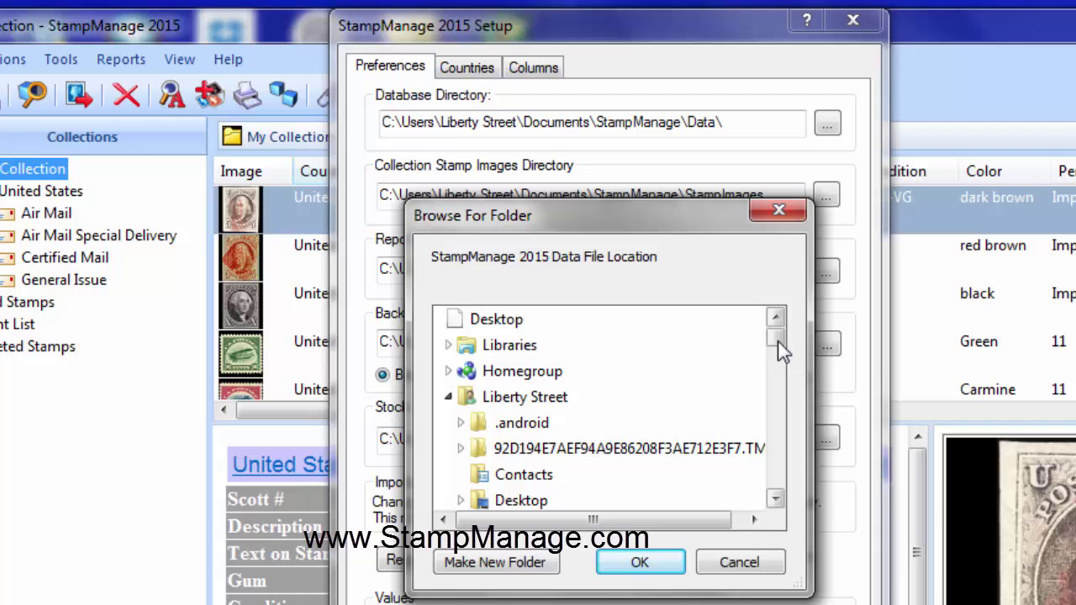
left_click_drag(774, 336, 774, 481)
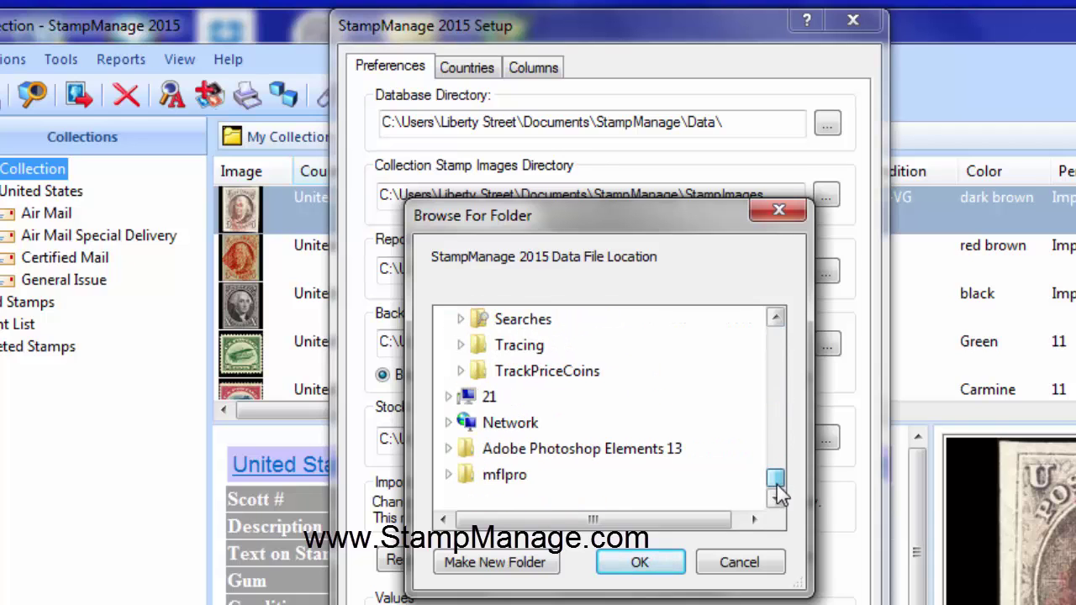
left_click(448, 423)
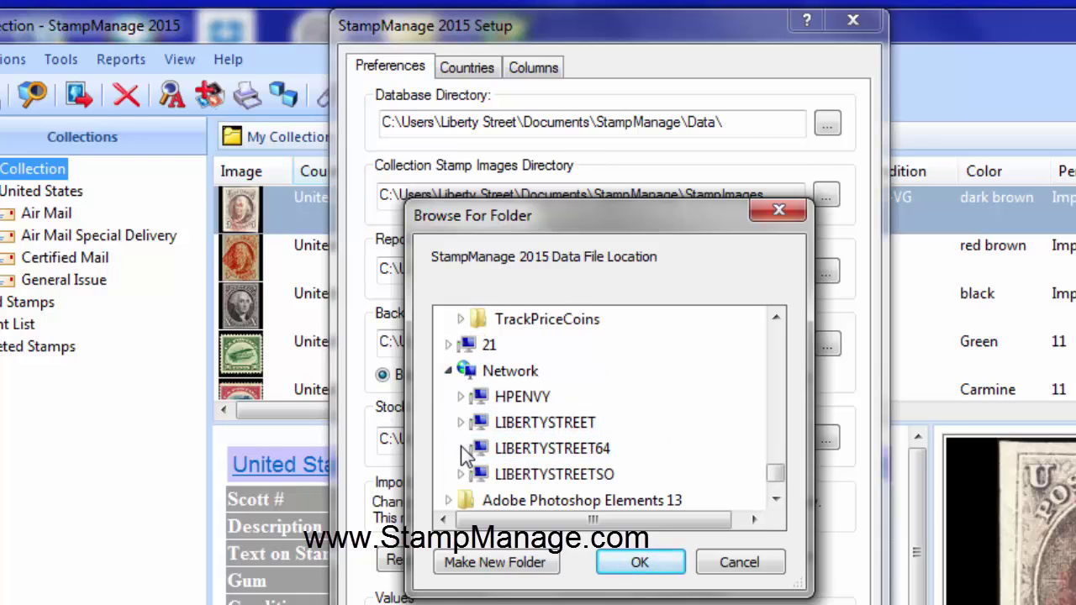
left_click(460, 448)
double_click(539, 377)
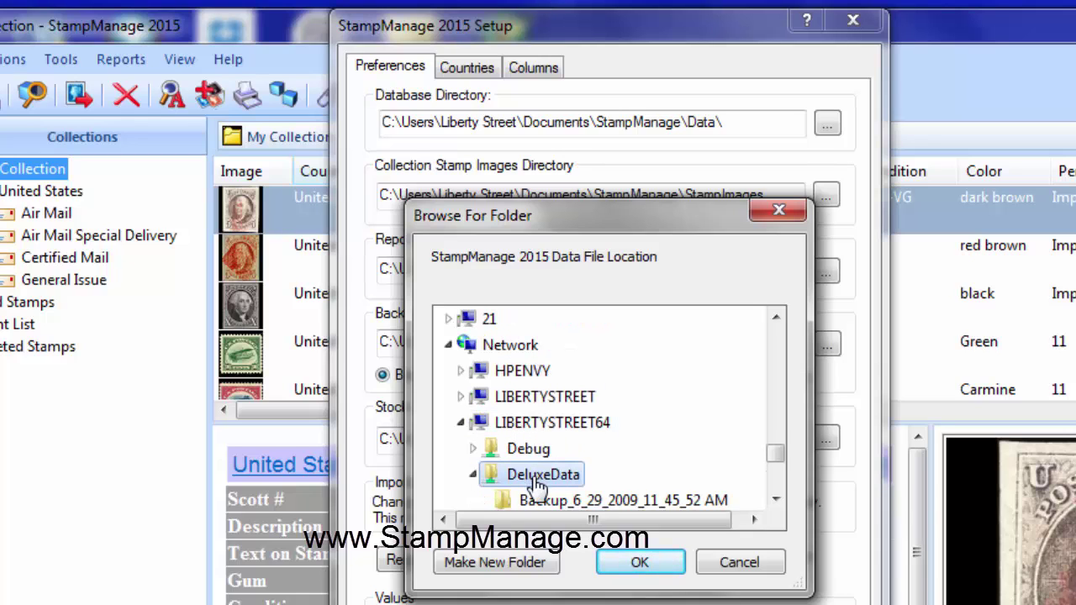
scroll(538, 485, "down", 1)
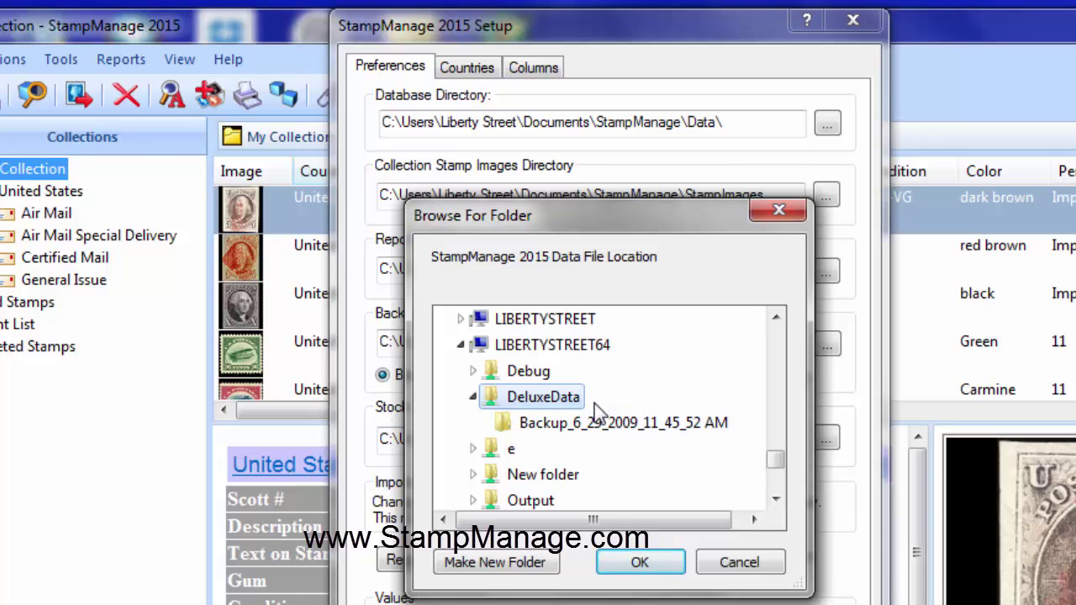
Confirm DeluxeData, close Setup, reload My Collection's two stamps, and narrow the collections tree pane
left_click(663, 559)
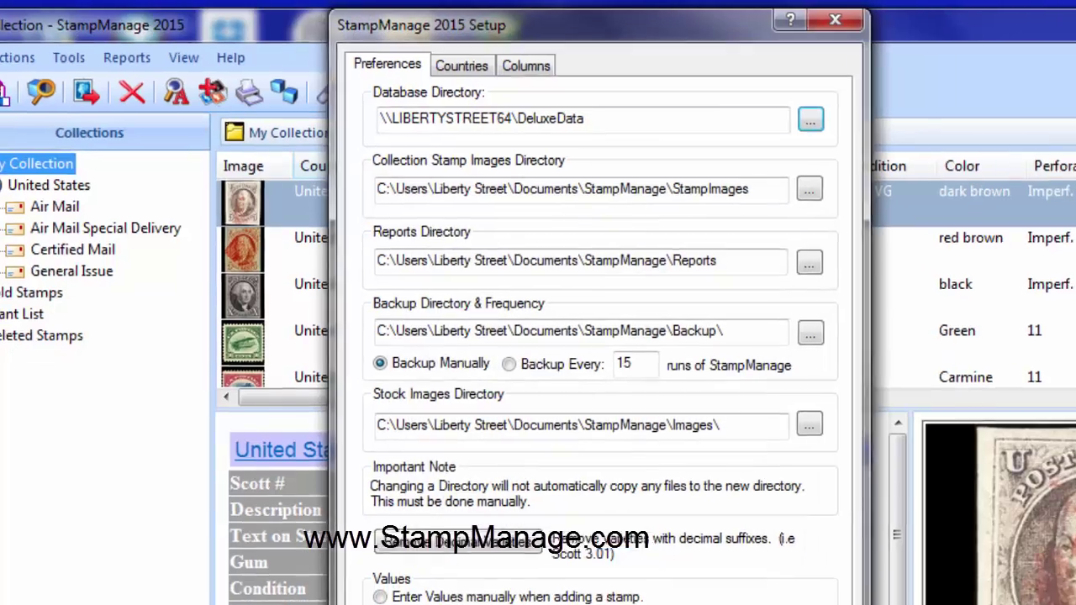
key("Return")
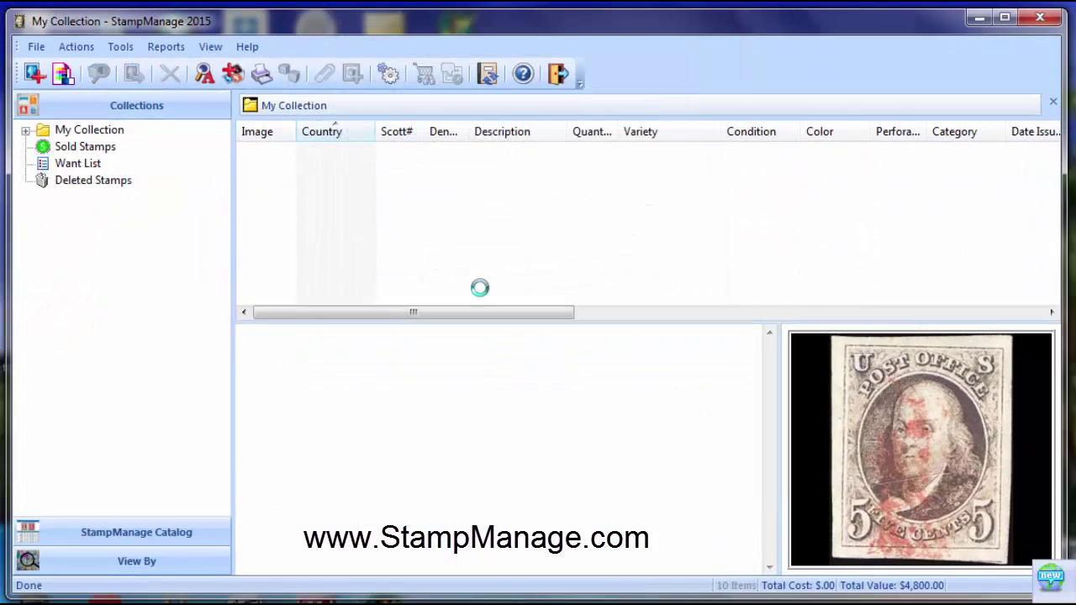
left_click(77, 133)
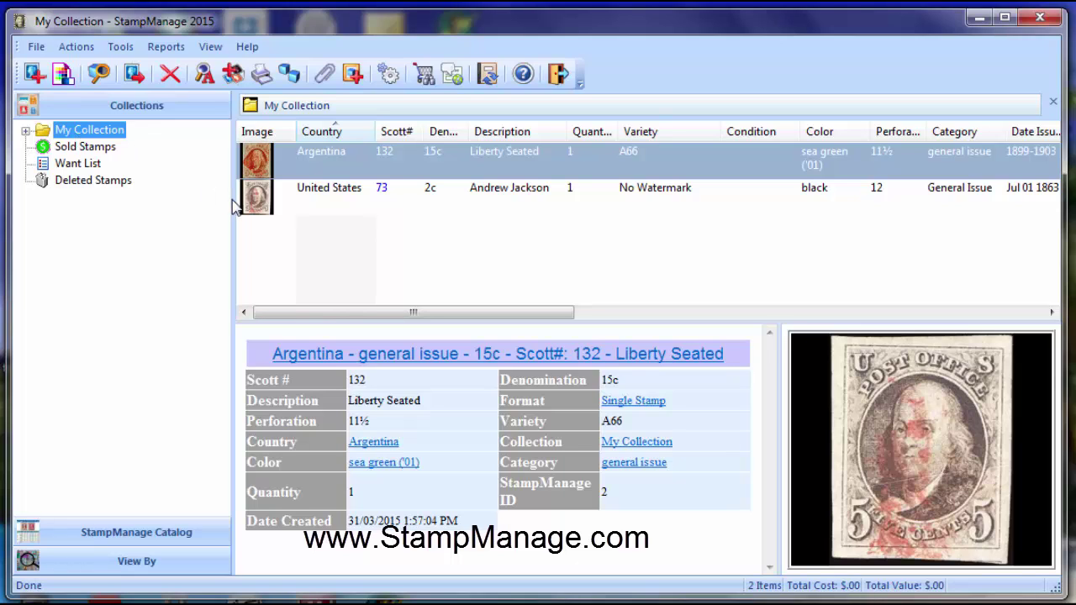
left_click_drag(233, 202, 206, 194)
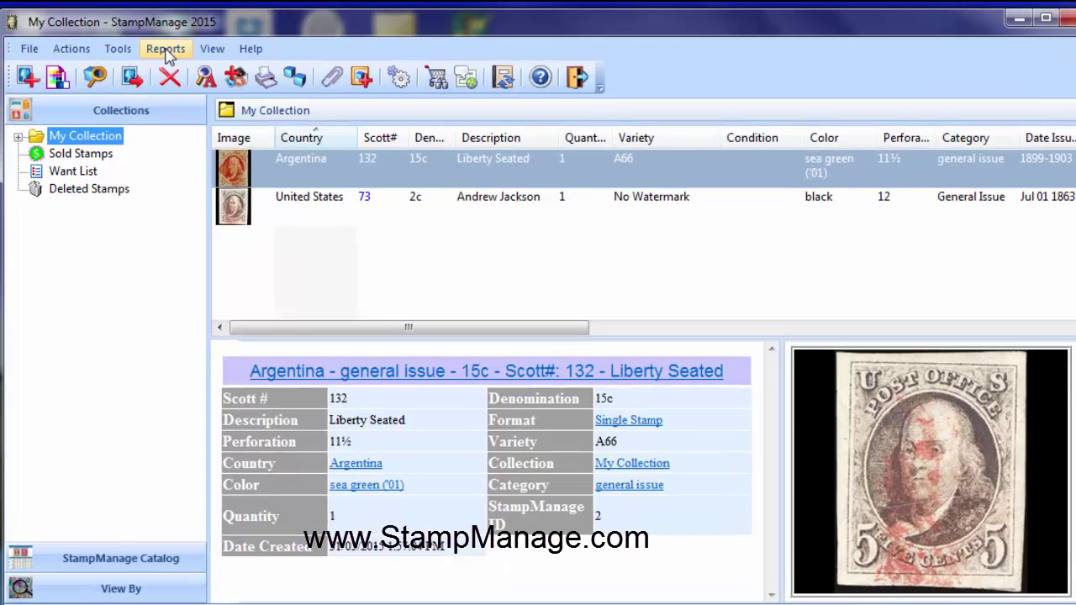
left_click(165, 49)
mouse_move(118, 49)
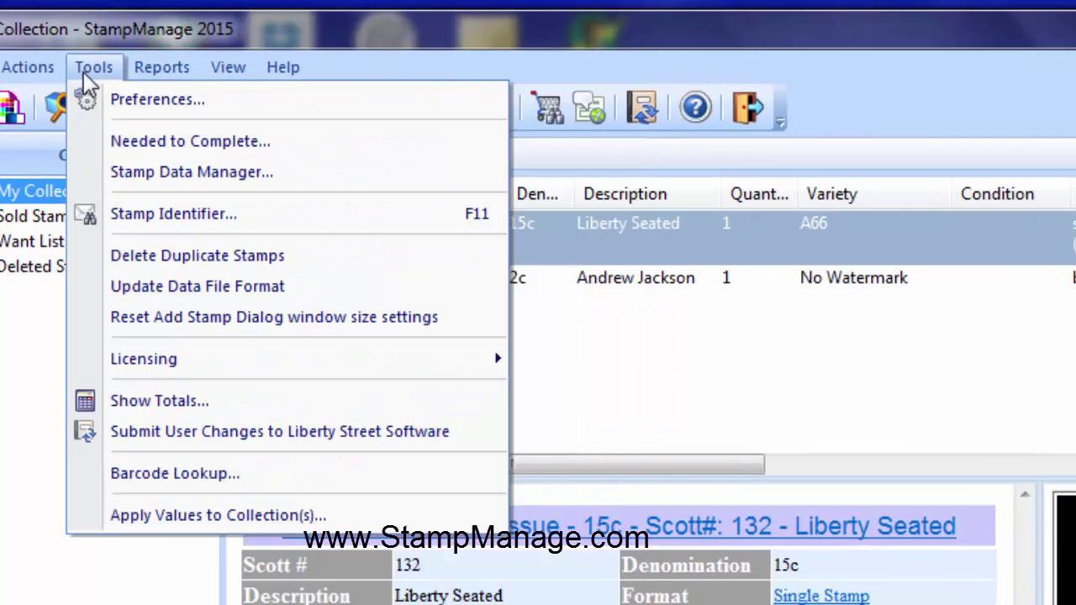
left_click(118, 99)
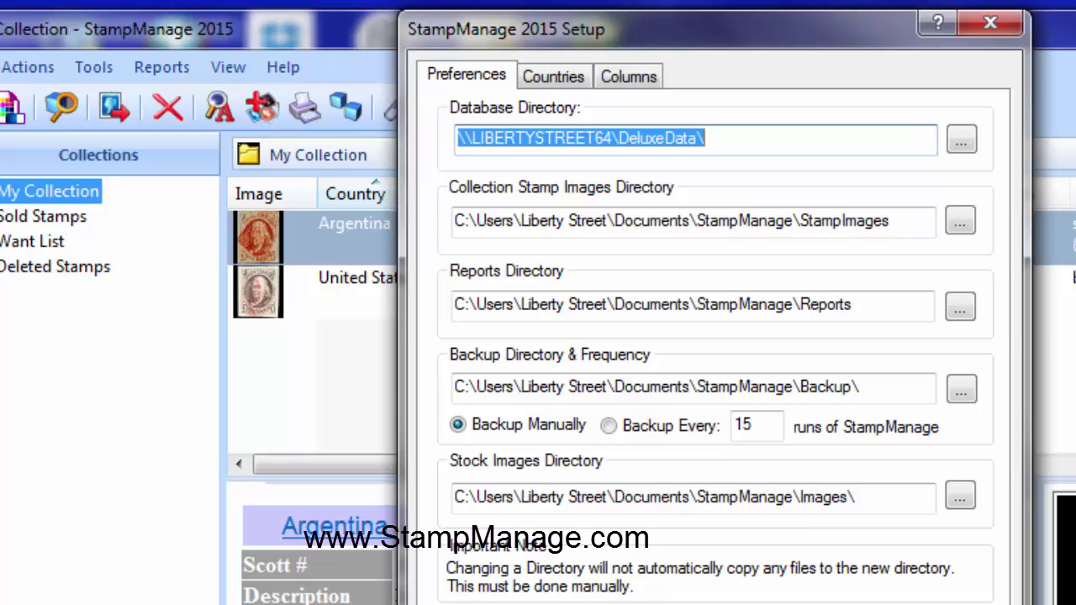
left_click(820, 602)
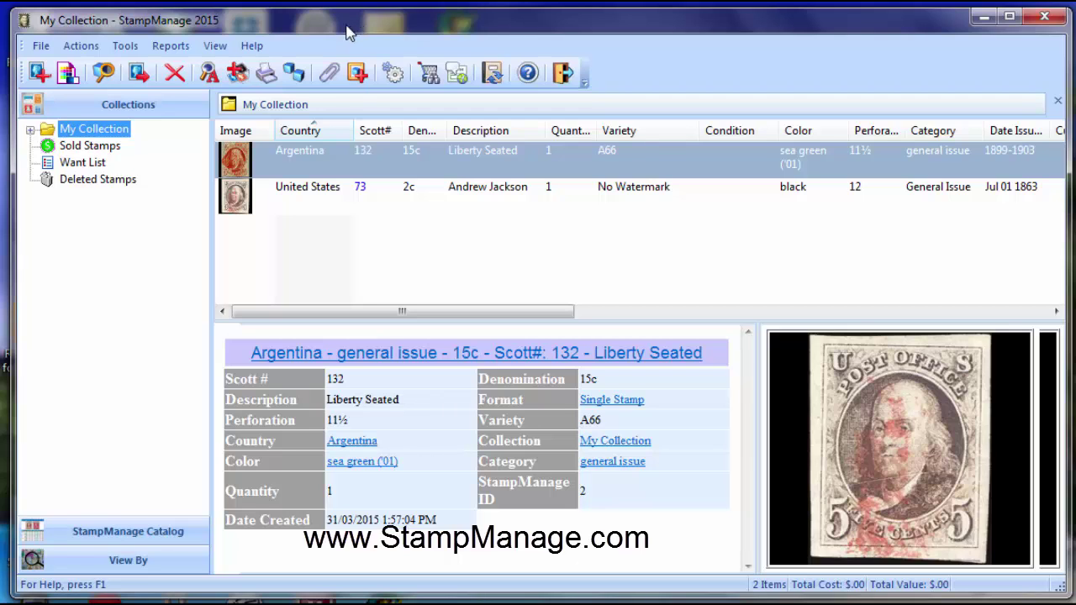
Reopen Preferences and browse the database folder tree into the user's My Documents
left_click(127, 47)
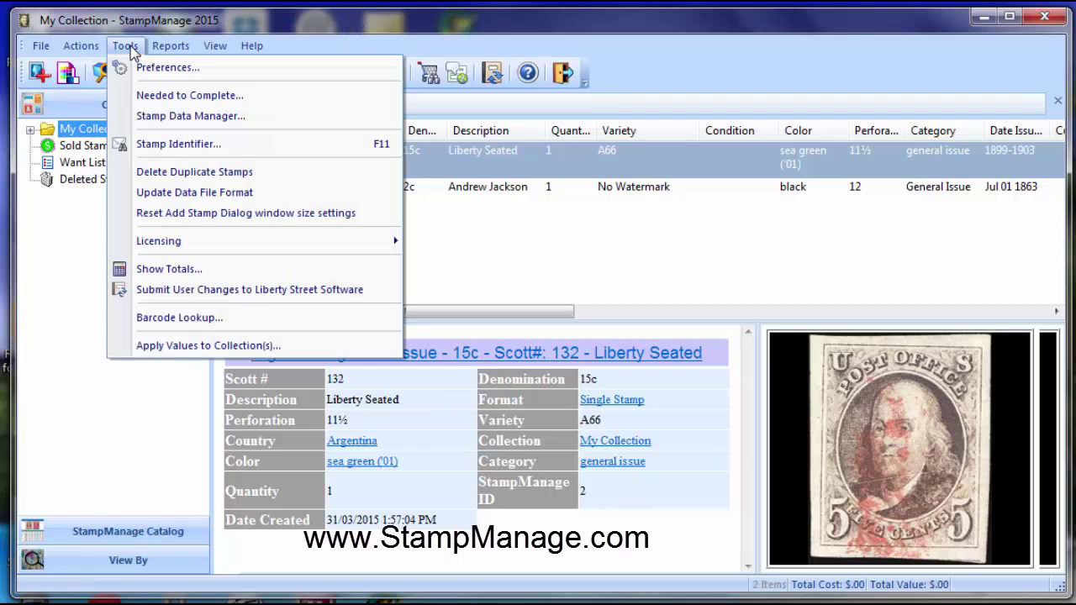
left_click(143, 69)
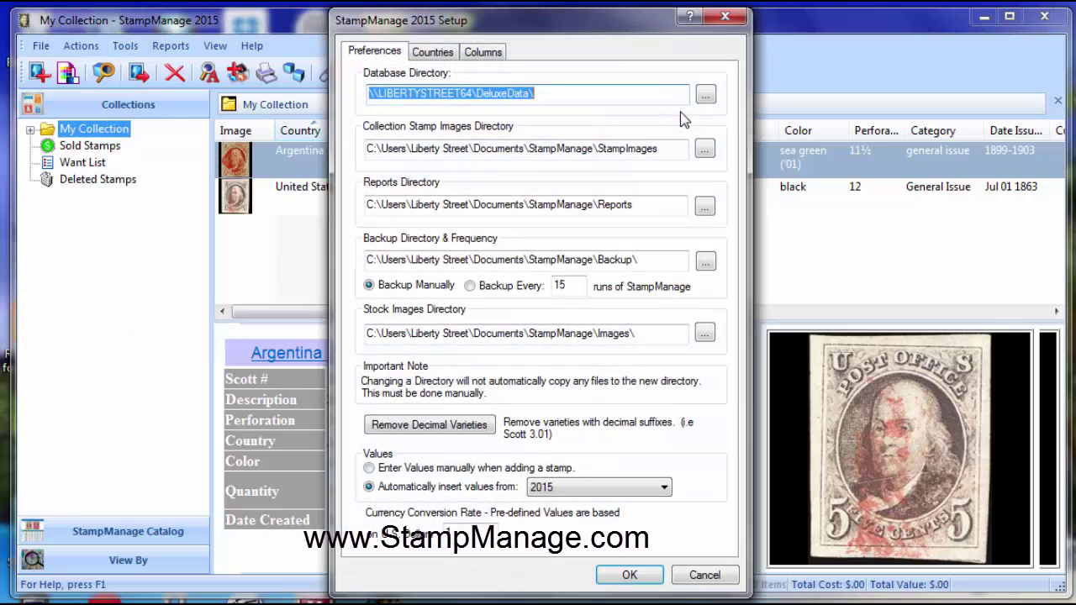
left_click(707, 94)
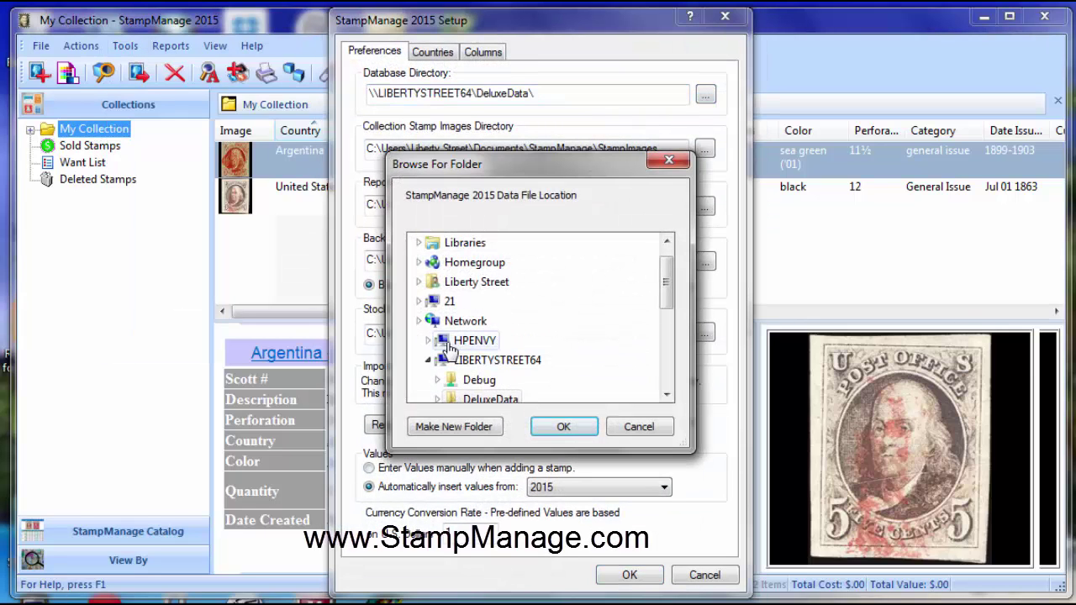
scroll(463, 326, "up", 1)
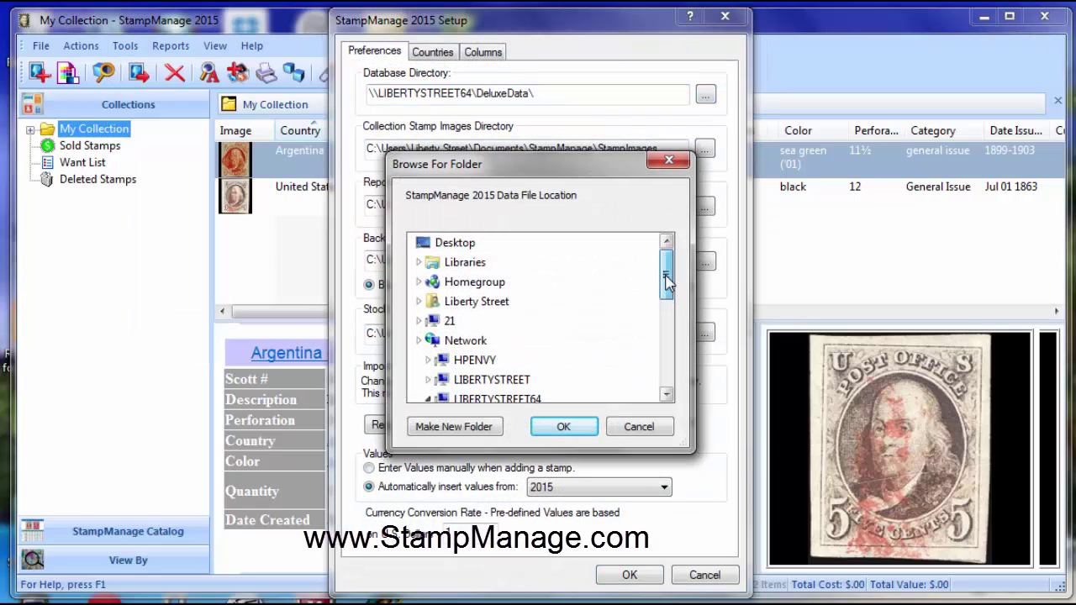
left_click(419, 301)
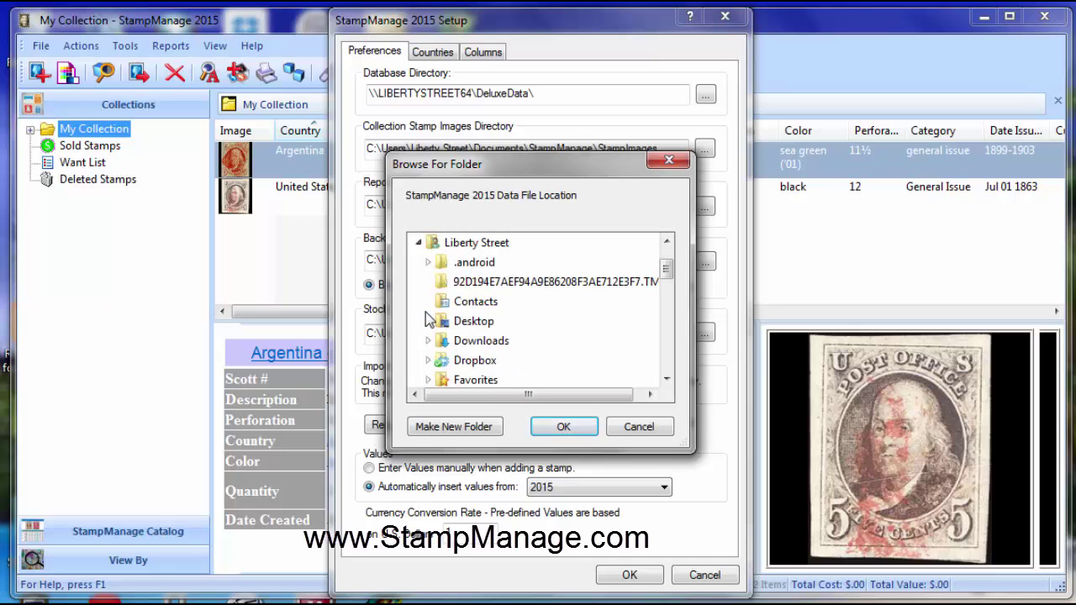
scroll(428, 320, "down", 5)
scroll(431, 310, "up", 2)
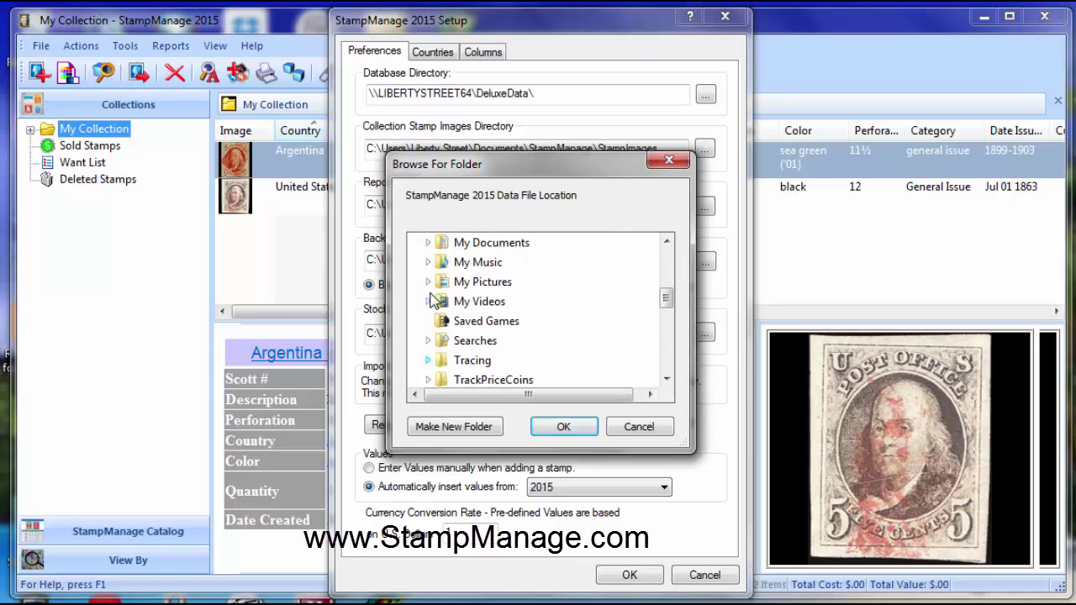
left_click(430, 244)
Set StampManage > Data as the database directory and reload My Collection's ten stamps
scroll(435, 306, "down", 2)
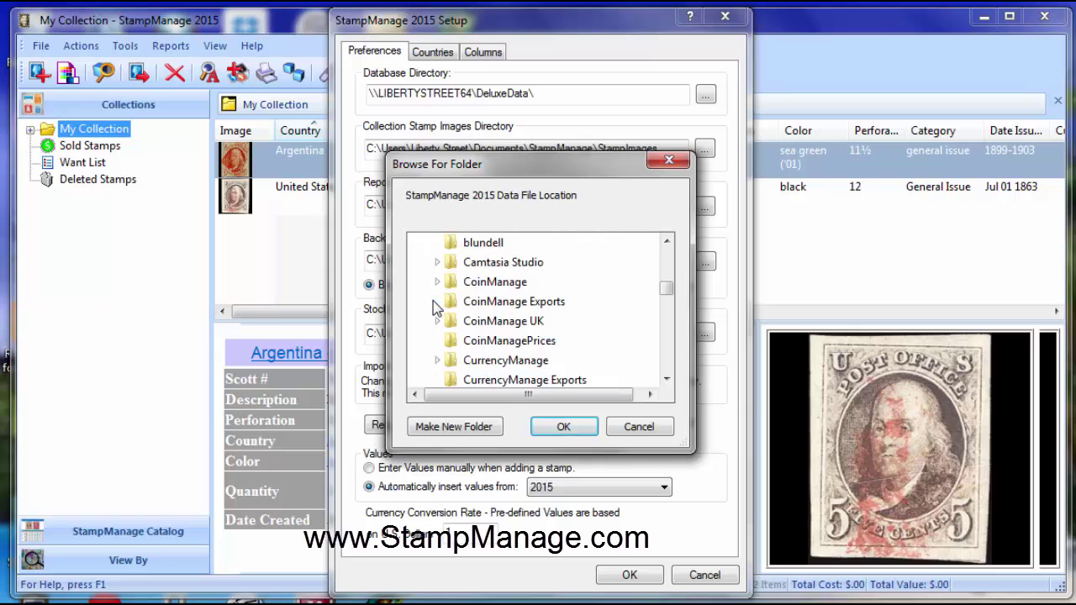
scroll(435, 308, "down", 6)
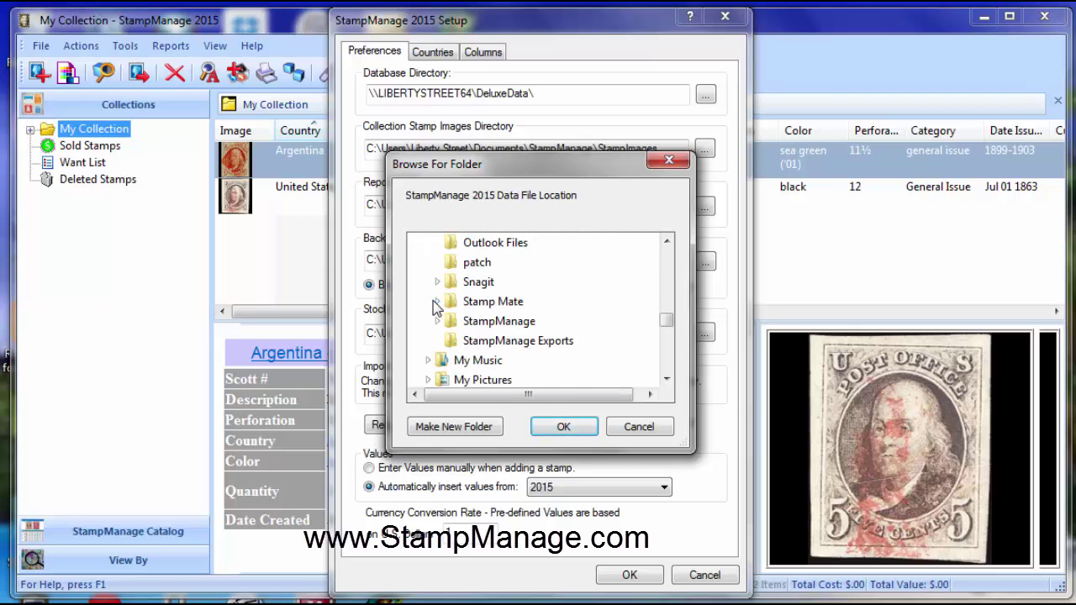
left_click(437, 321)
left_click(483, 282)
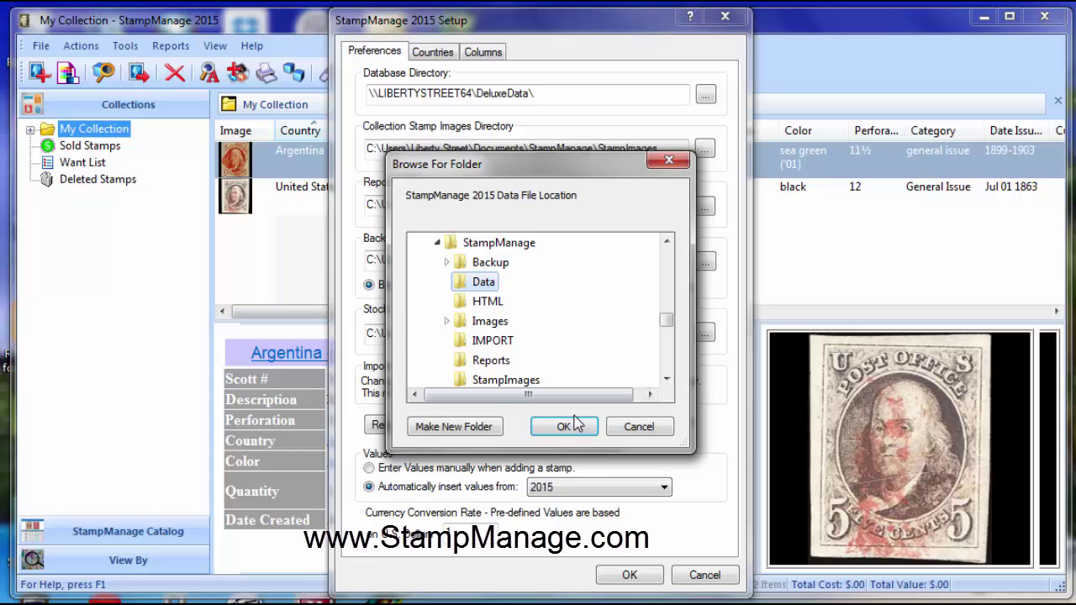
left_click(575, 426)
left_click(629, 575)
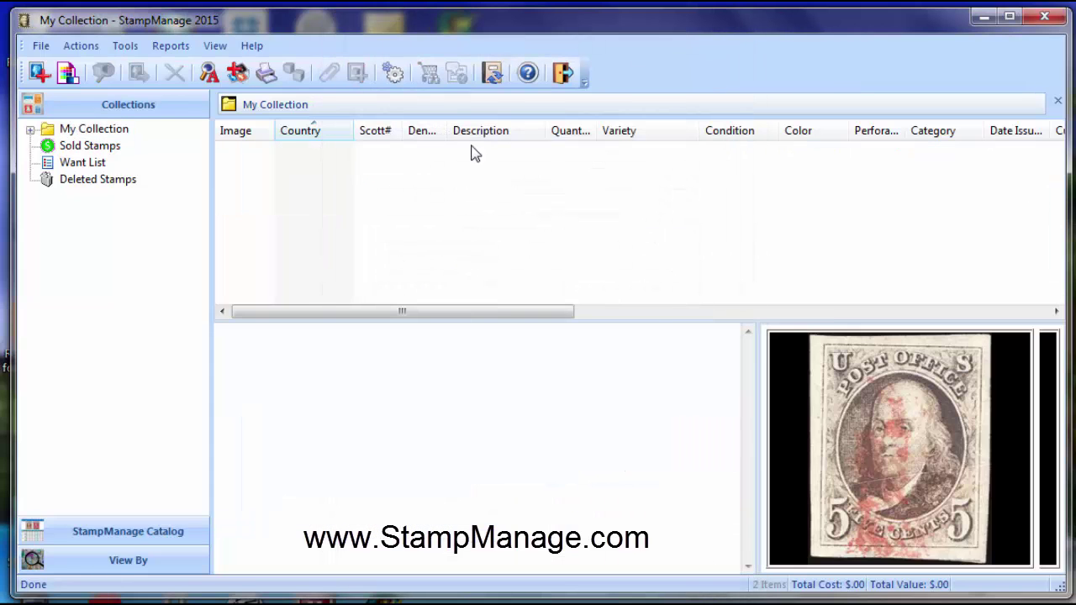
left_click(78, 132)
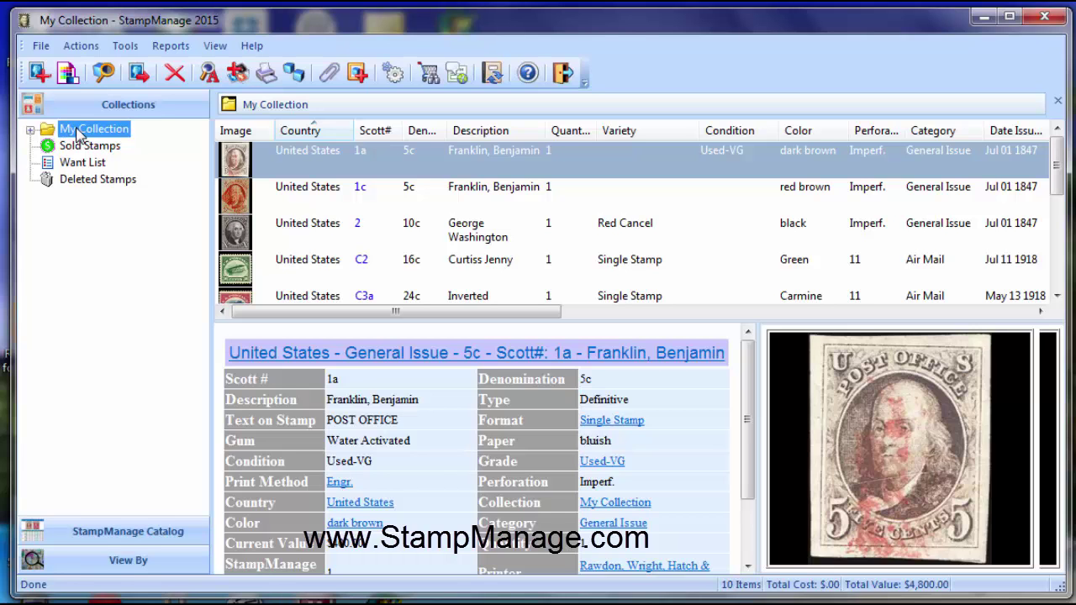
Open Windows Explorer on the My Passport (D:) external drive
left_click(79, 131)
key("super+e")
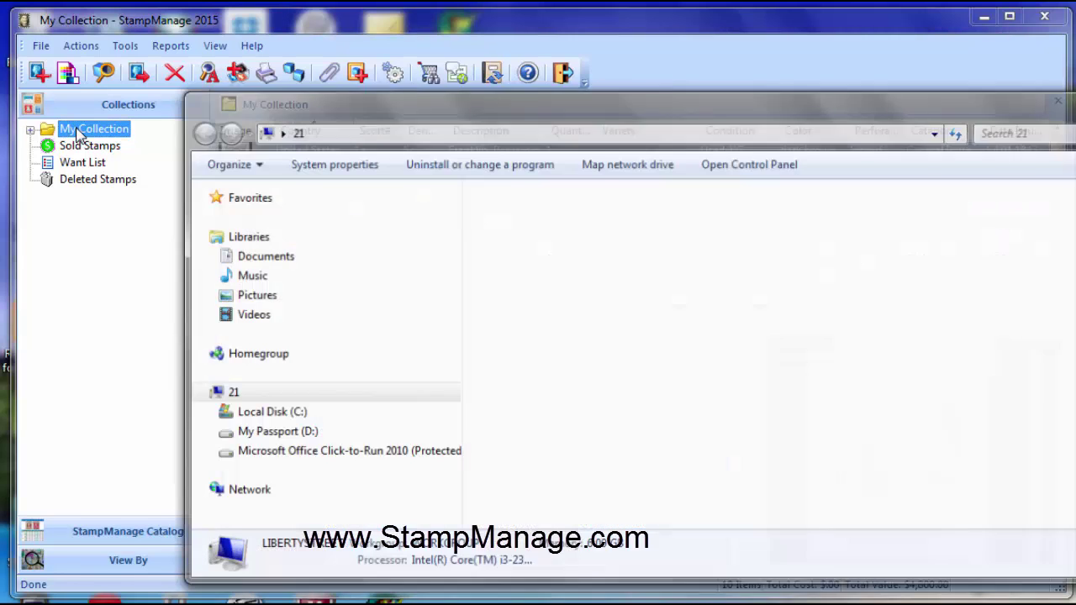
left_click_drag(353, 98, 326, 93)
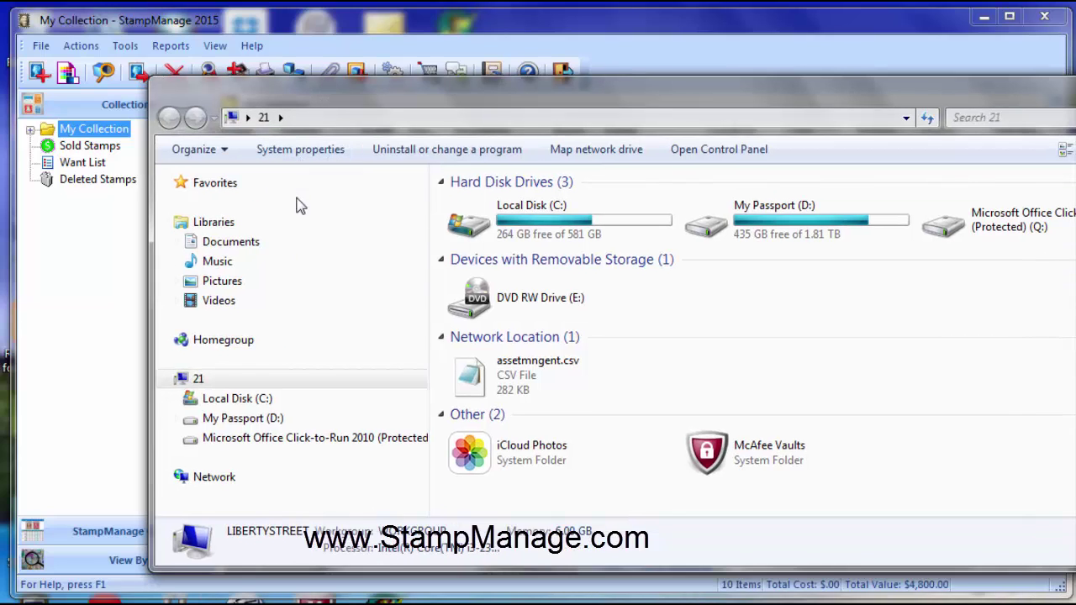
left_click(234, 425)
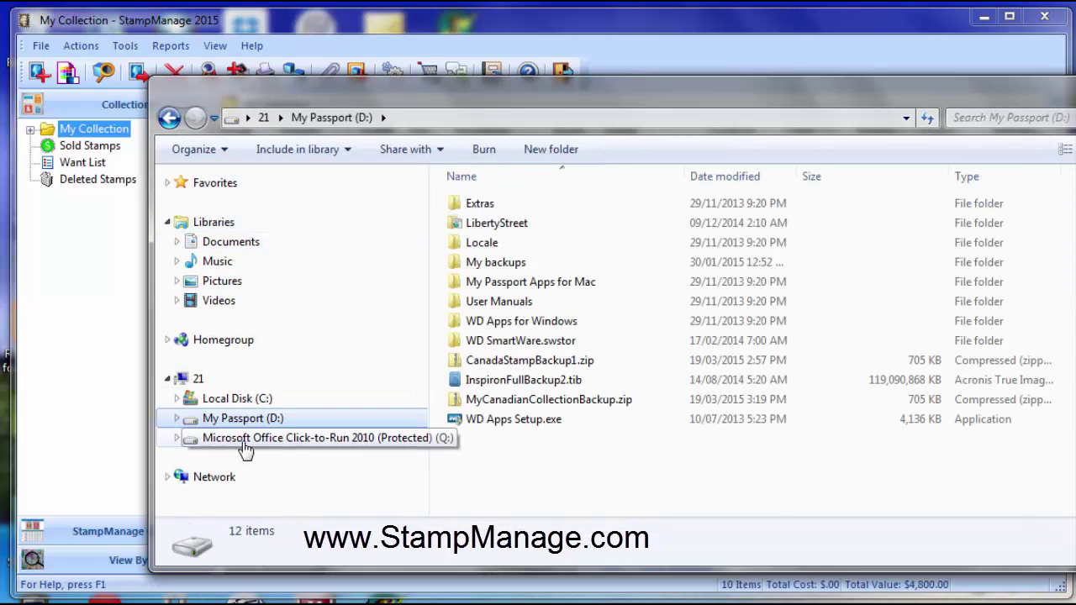
Create a new folder named 'StampManage Data' on the drive and open it
right_click(542, 456)
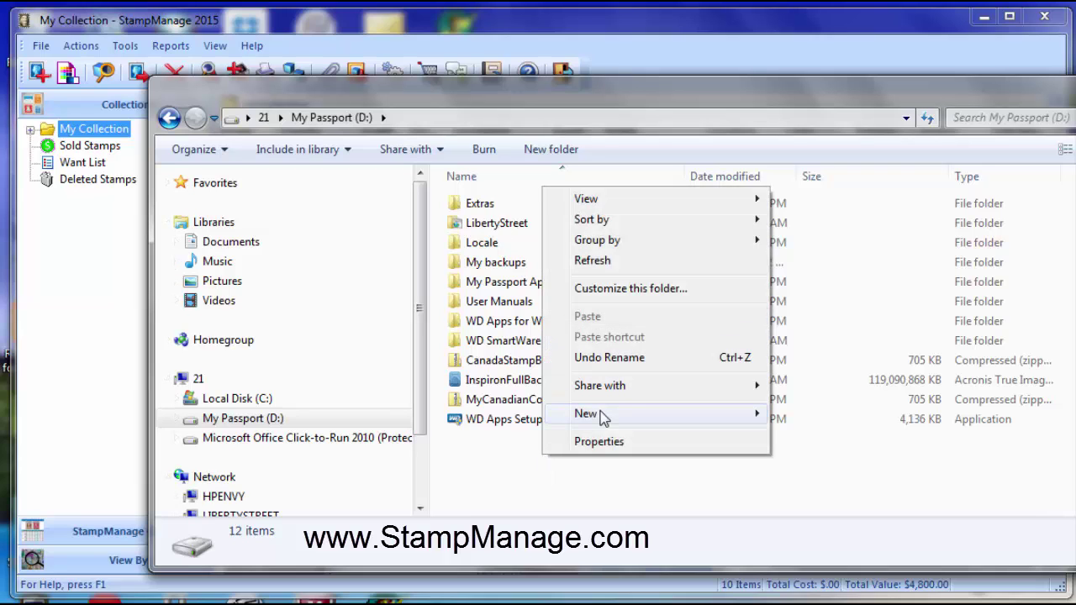
mouse_move(608, 420)
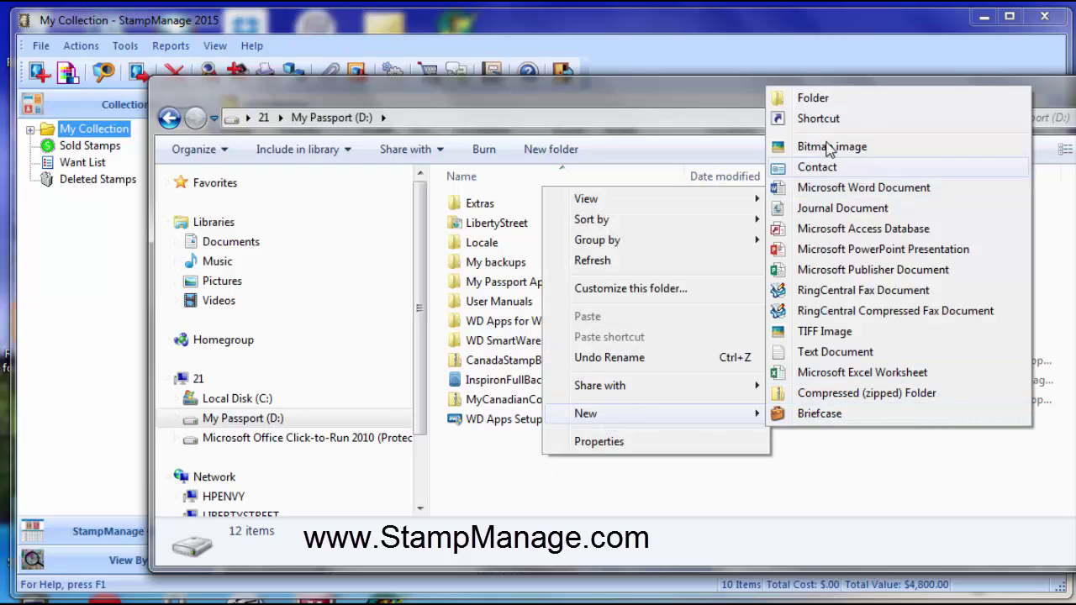
left_click(817, 99)
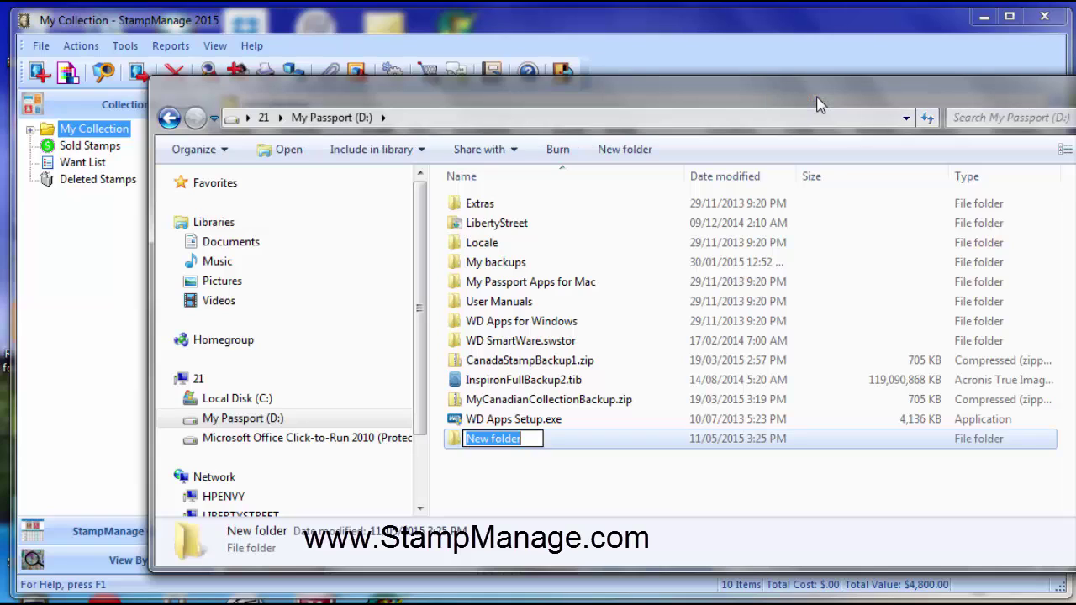
type("Stamp")
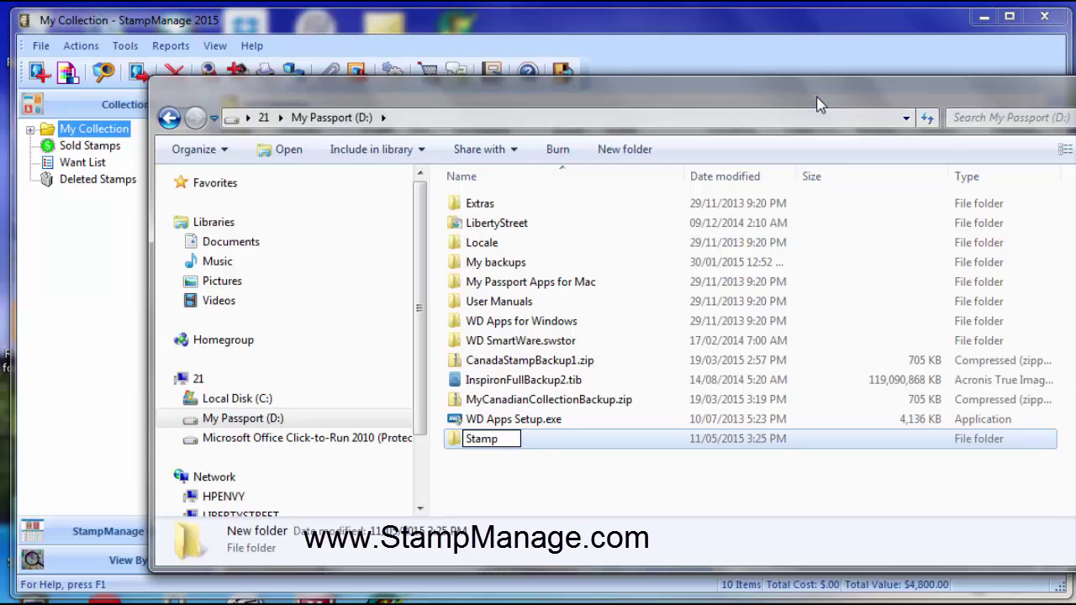
type("Manage Dat")
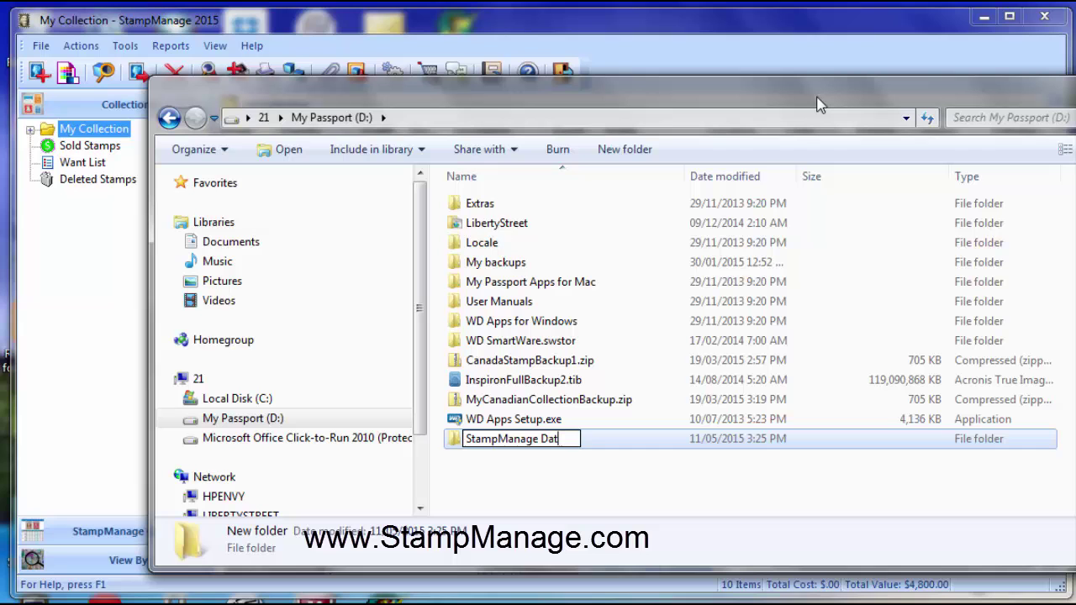
type("a")
left_click(579, 505)
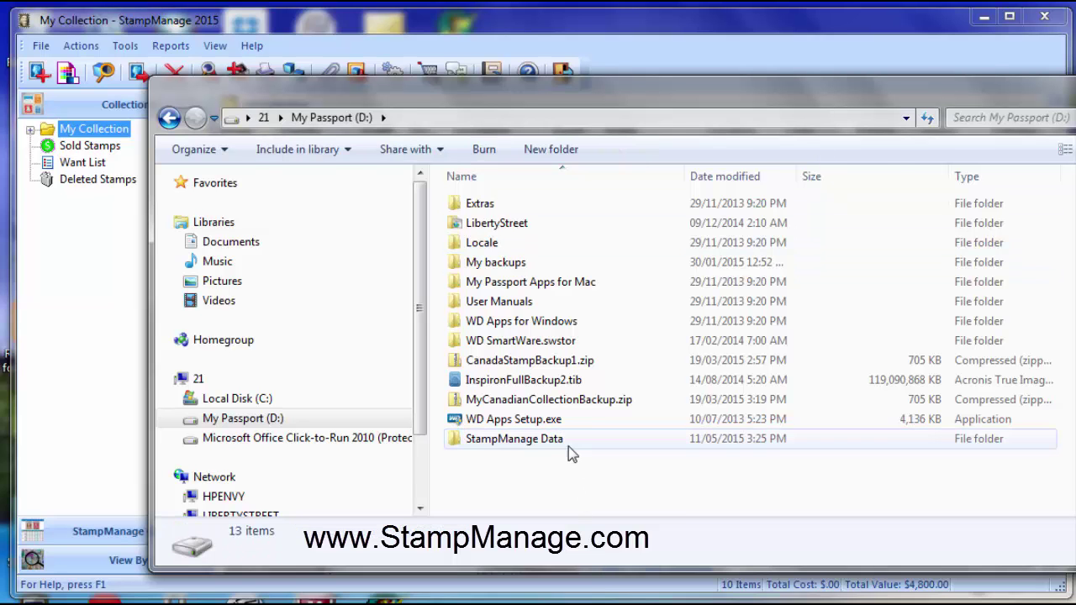
double_click(515, 439)
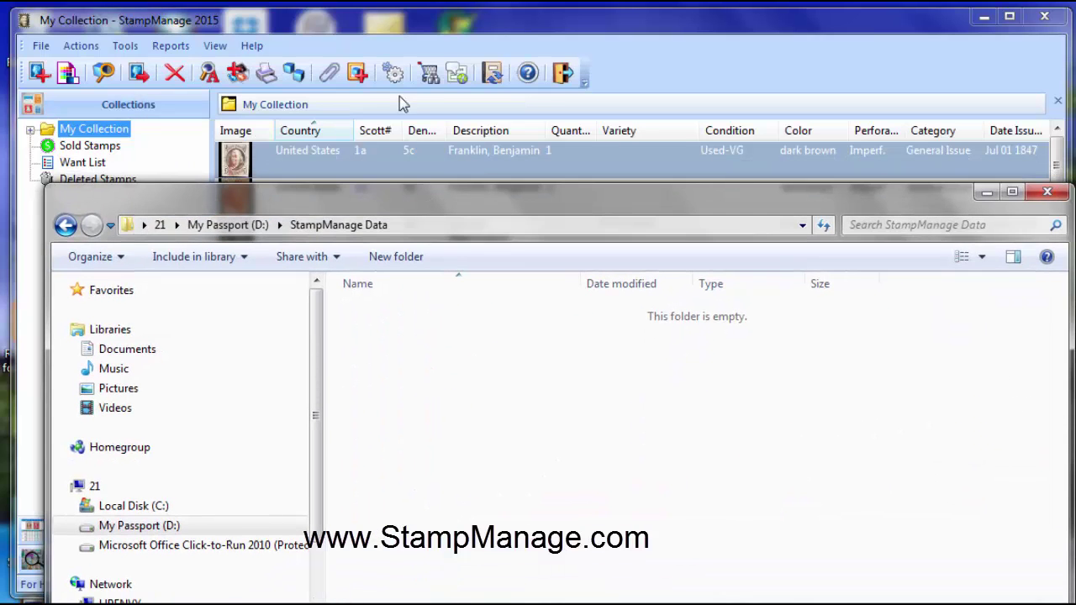
left_click_drag(385, 26, 526, 28)
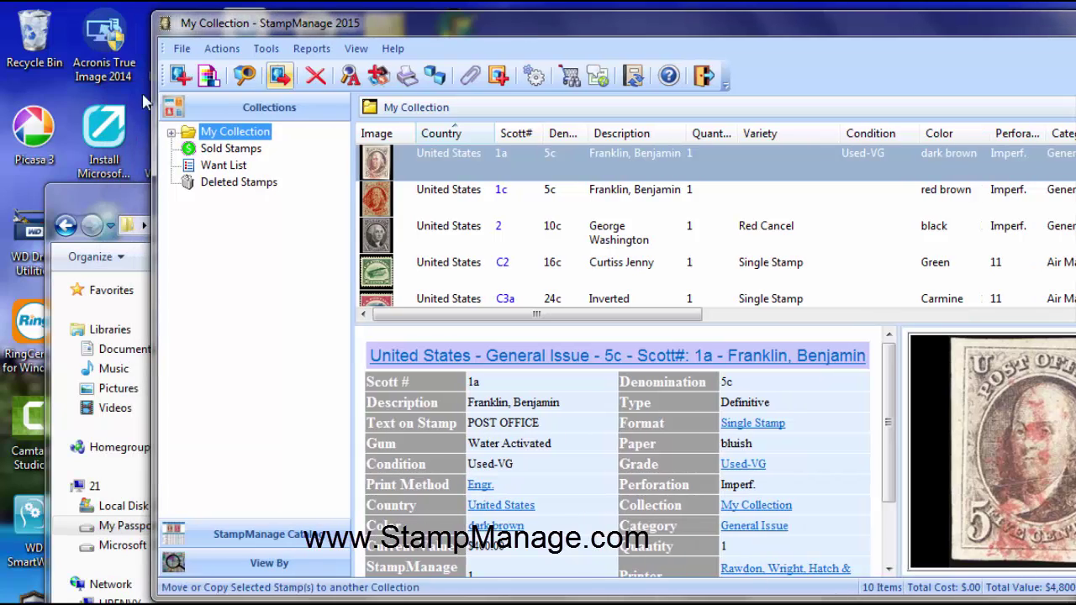
Open StampManage's local Data folder in Explorer with File > Goto Data Folder
left_click(182, 50)
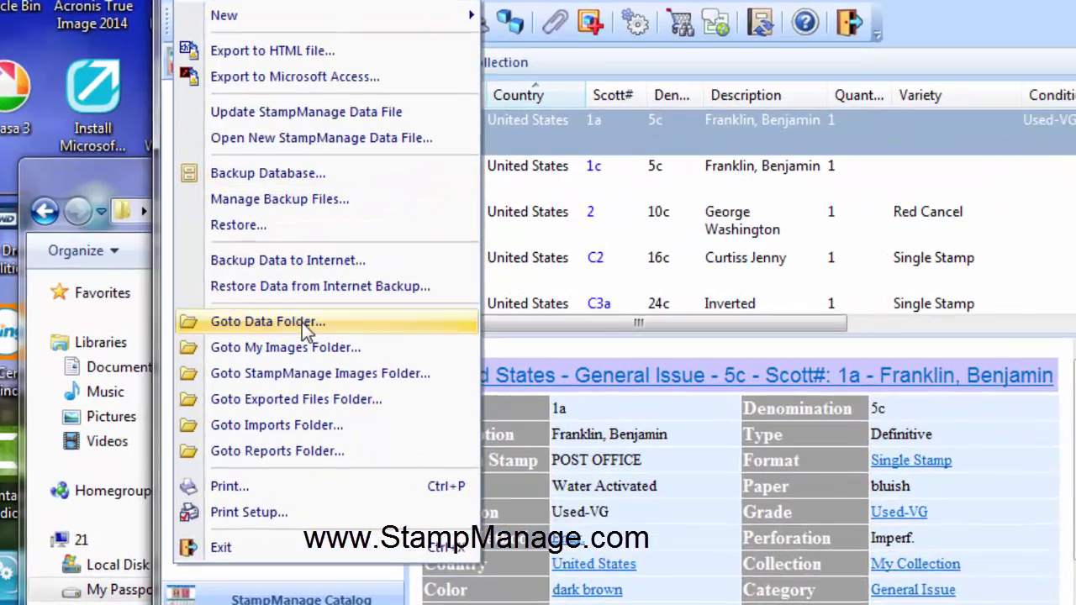
left_click(243, 312)
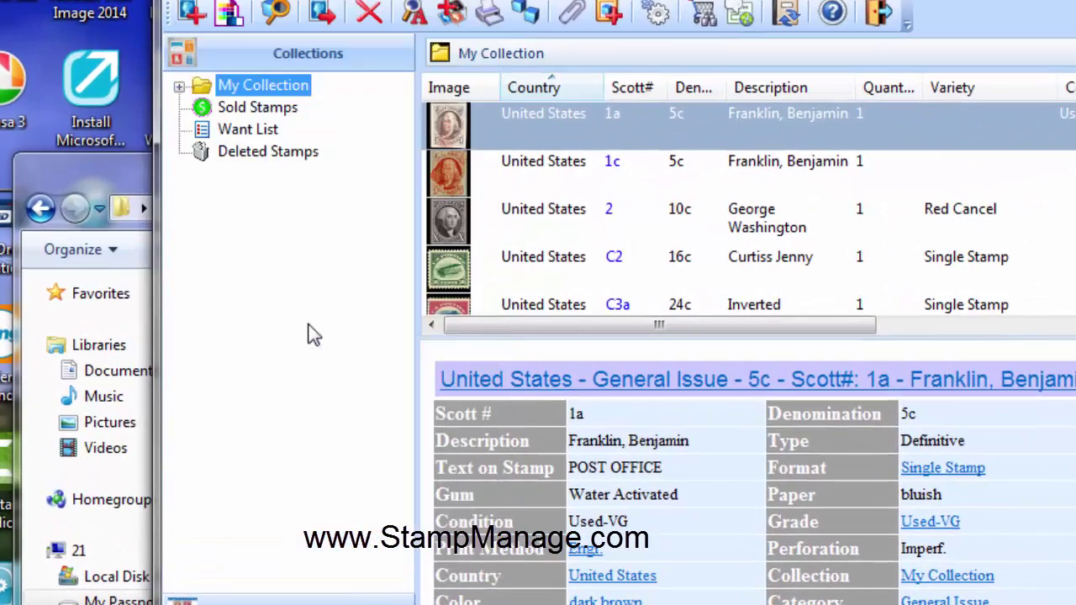
left_click_drag(651, 2, 615, 69)
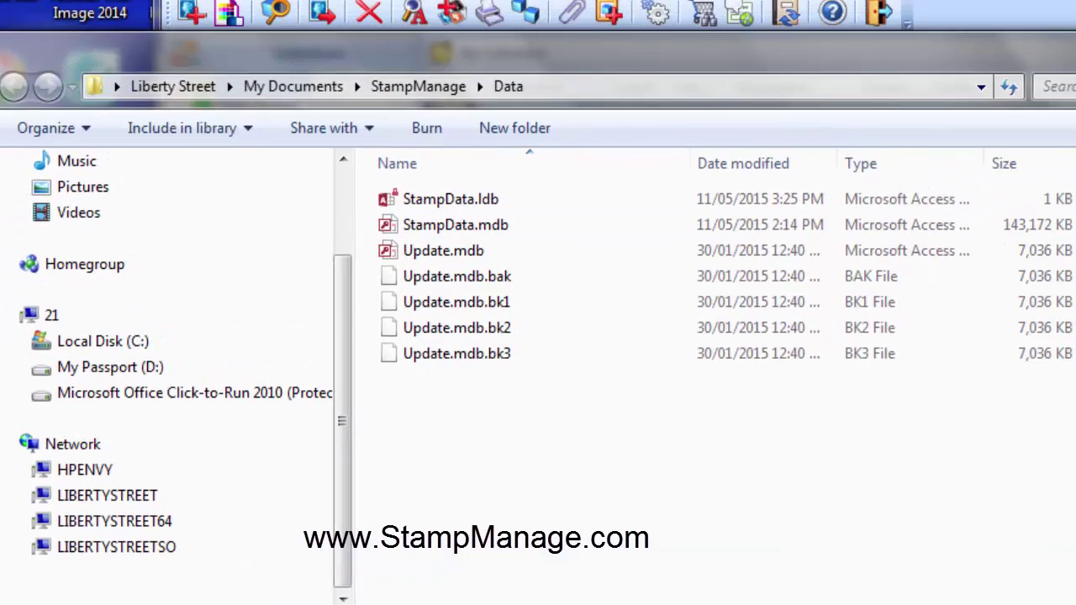
key("alt+Tab")
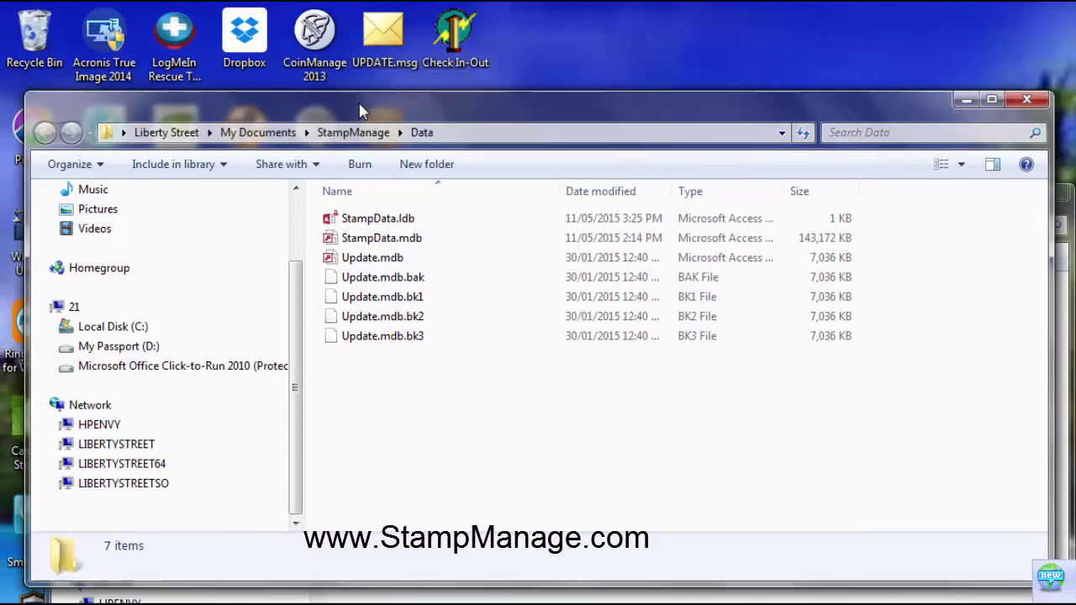
Arrange both Explorer windows side by side and copy StampData.mdb into StampManage Data
left_click_drag(362, 111, 633, 39)
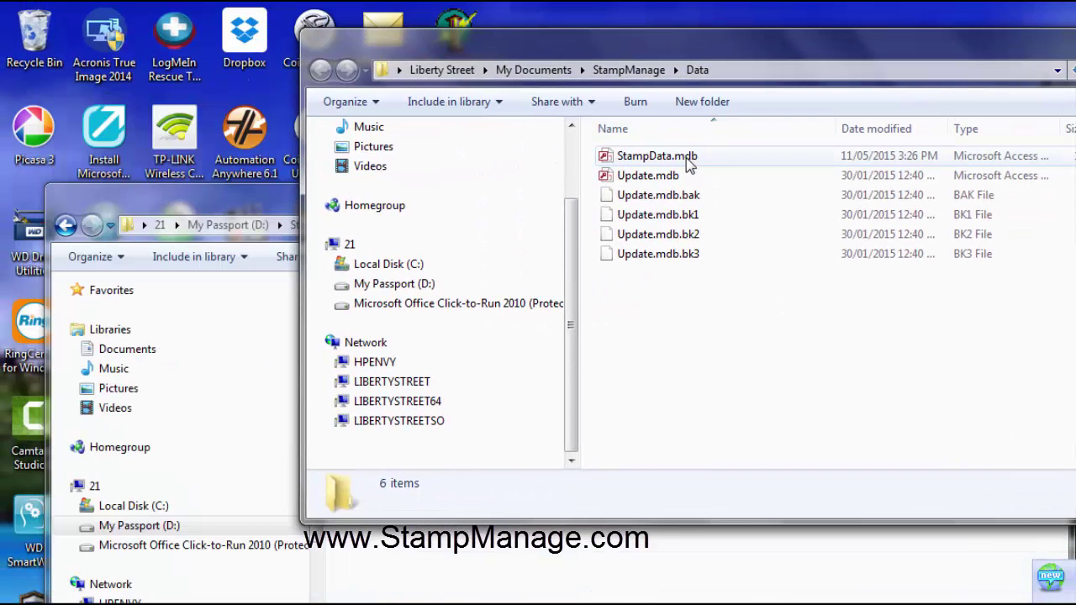
mouse_move(687, 160)
left_click_drag(277, 204, 206, 211)
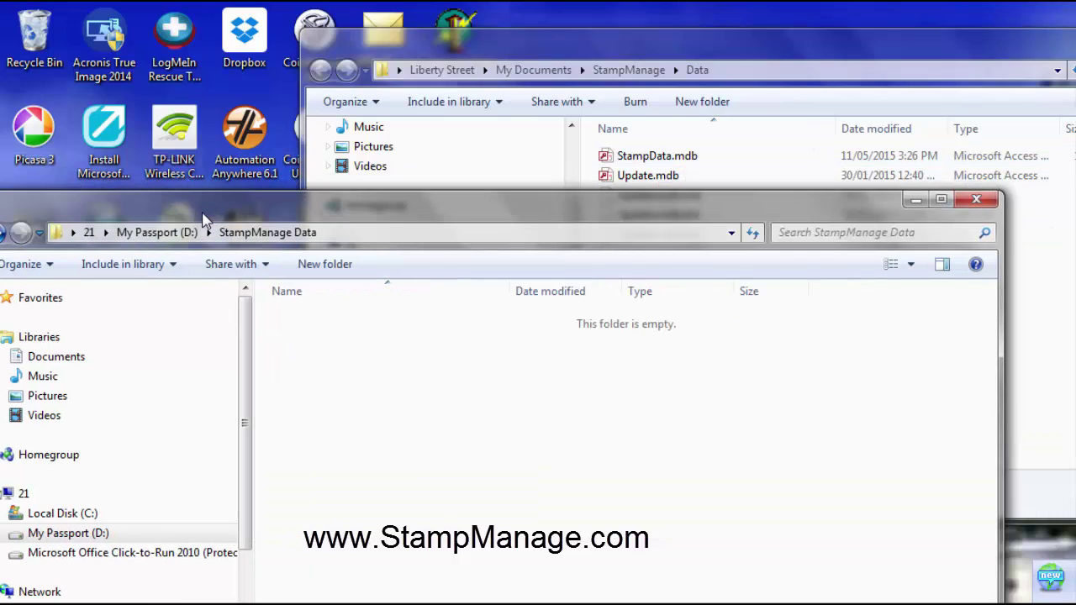
left_click(655, 157)
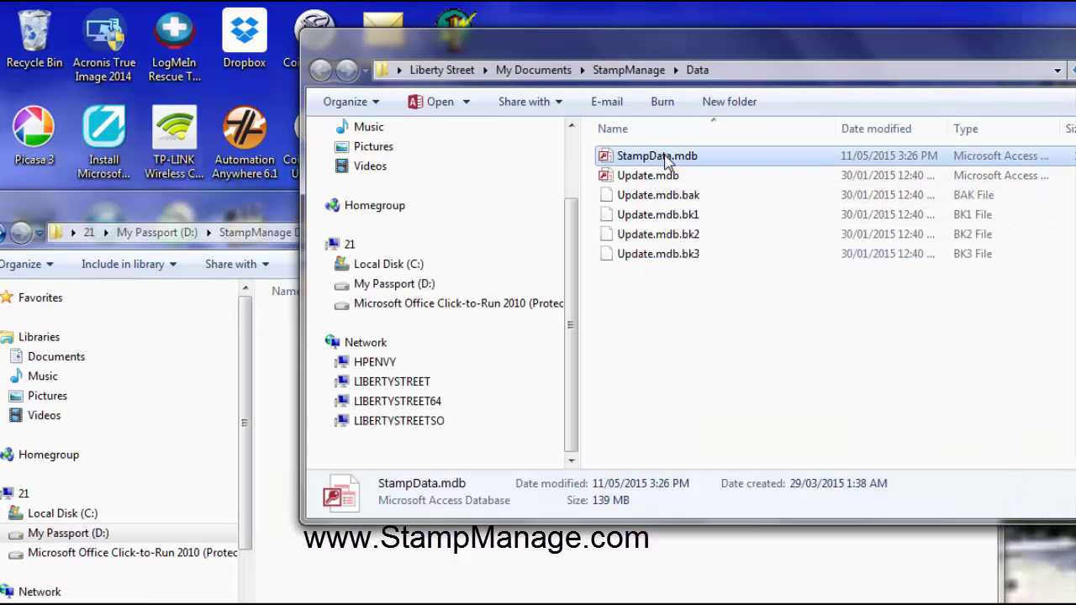
left_click_drag(656, 157, 495, 531)
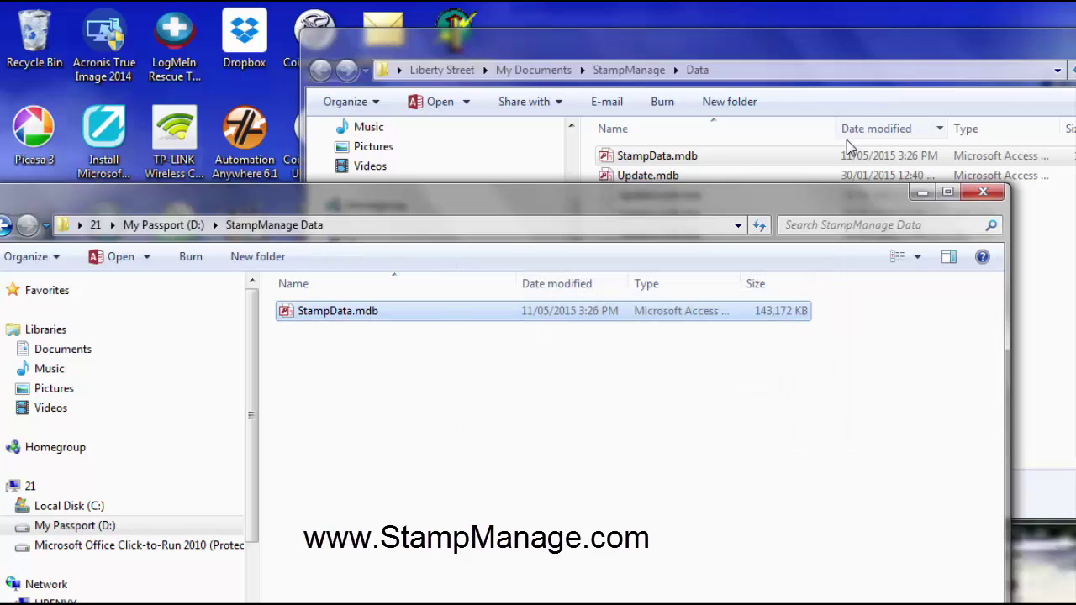
Launch StampManage USA 2015 again from the Start menu
left_click(673, 55)
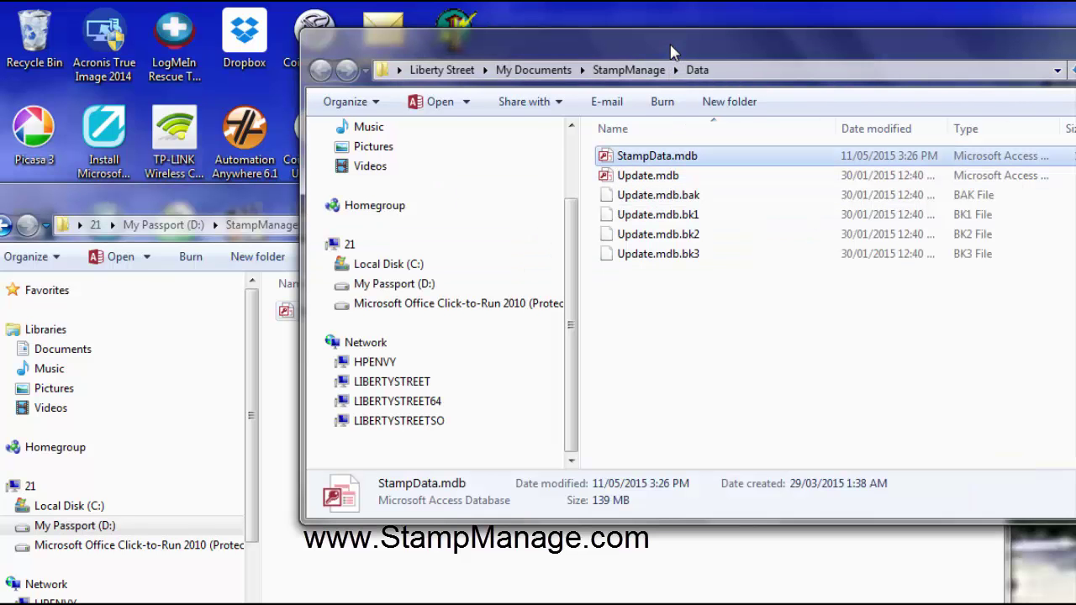
left_click(155, 267)
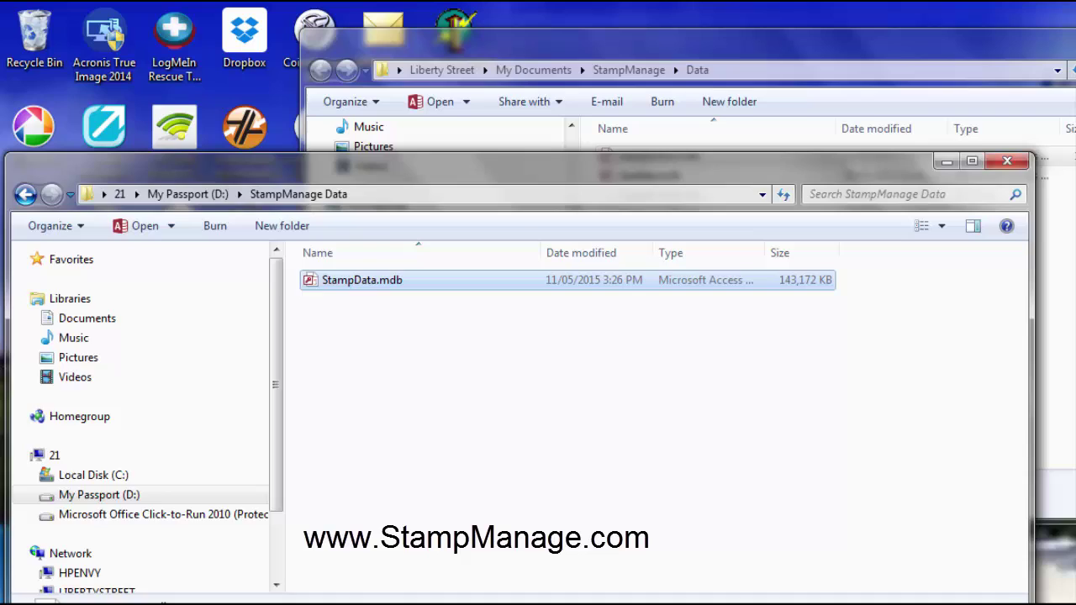
key("super")
left_click(112, 407)
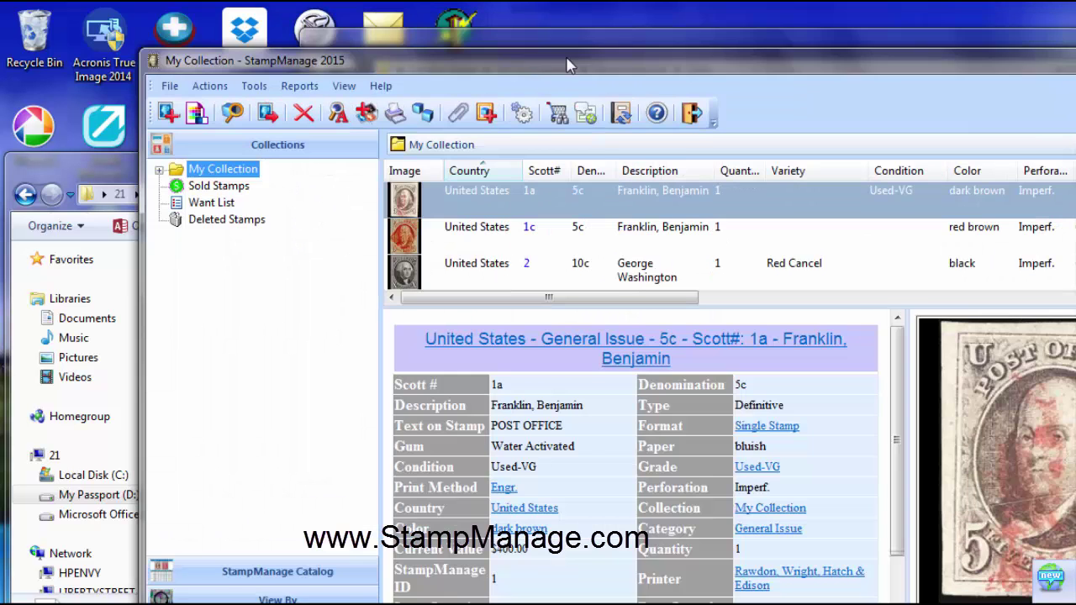
Move the relaunched StampManage window up and to the left
left_click_drag(568, 66, 492, 47)
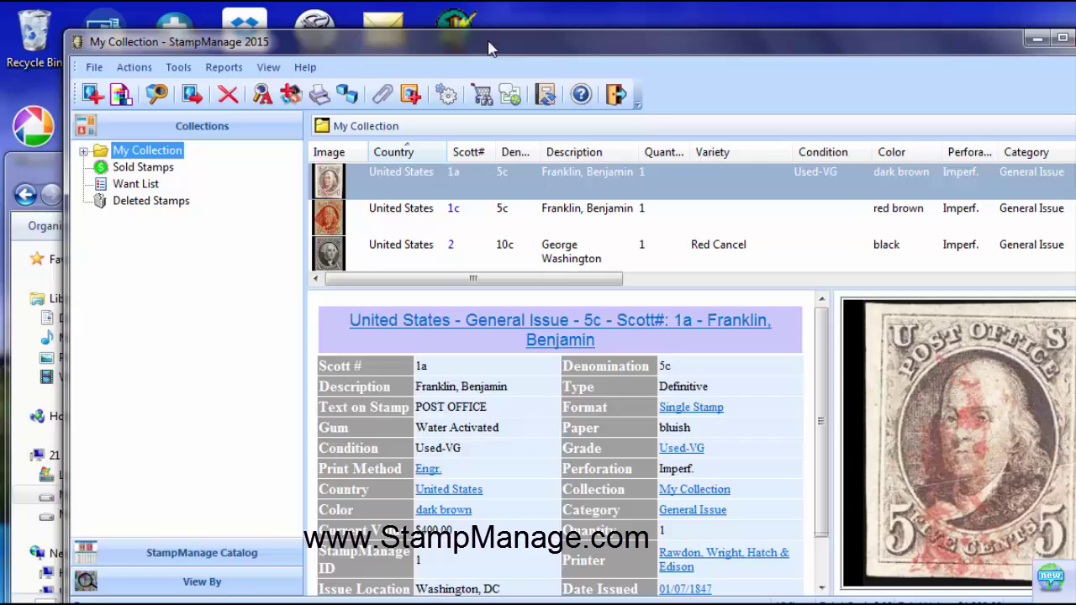
Set the Database Directory to My Passport (D:) > StampManage Data and reload My Collection
left_click(178, 67)
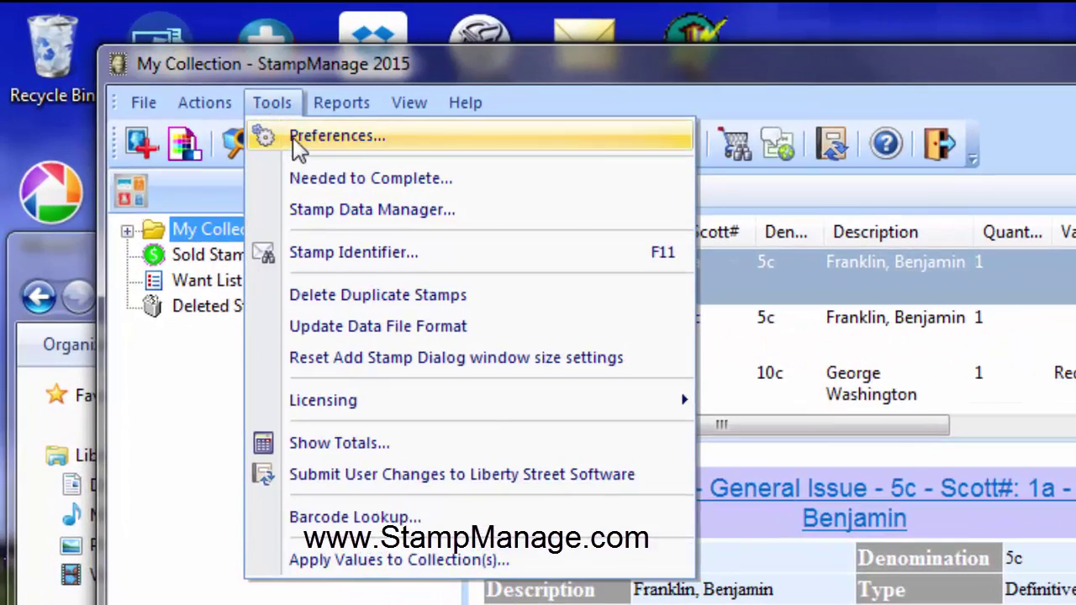
left_click(277, 136)
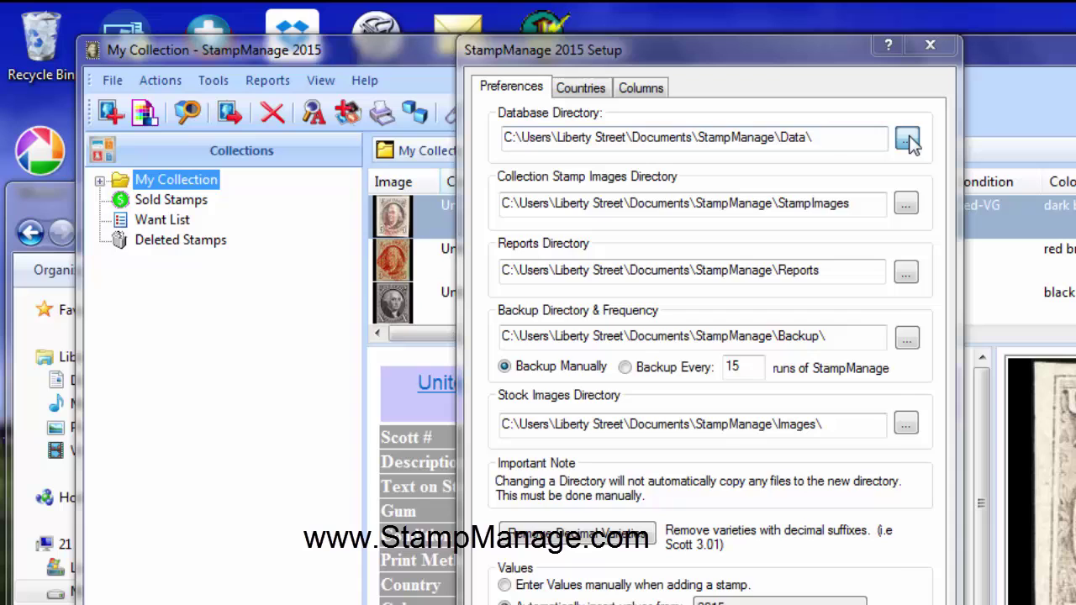
left_click(904, 143)
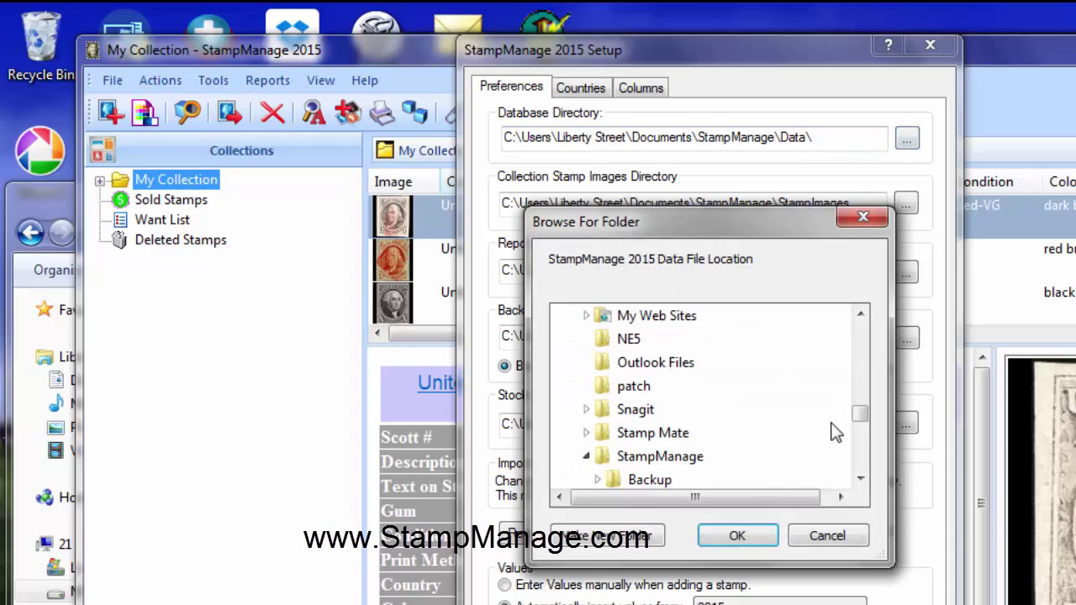
left_click_drag(866, 424, 874, 475)
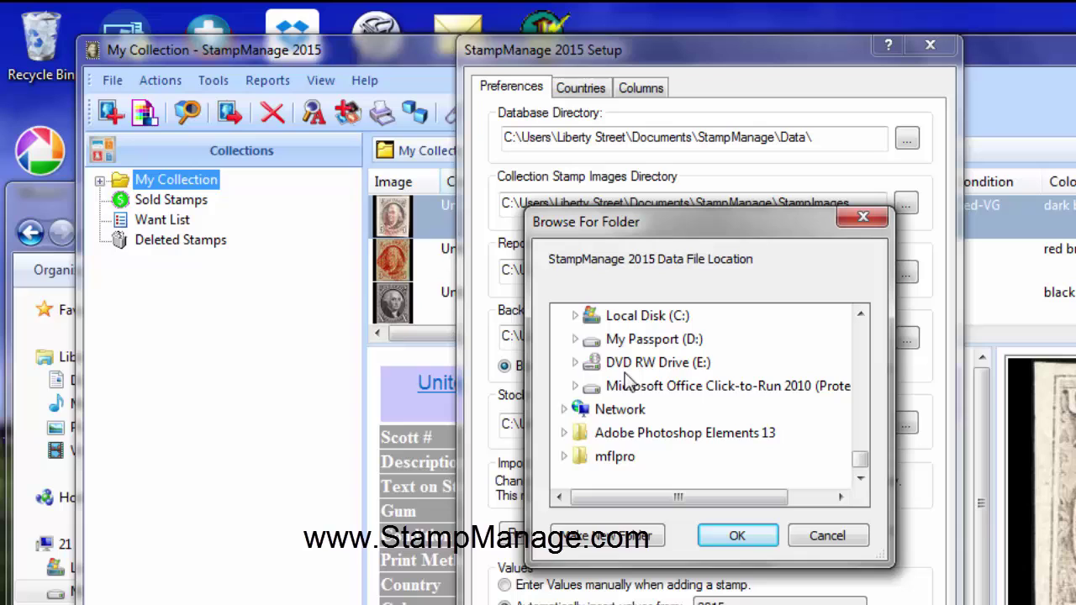
left_click(574, 340)
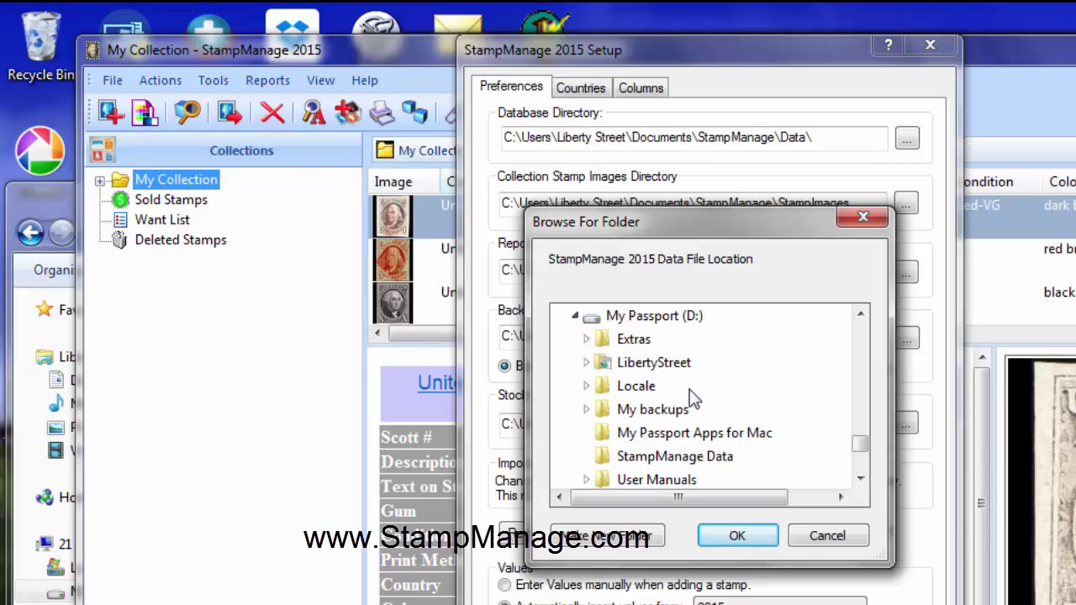
left_click(679, 458)
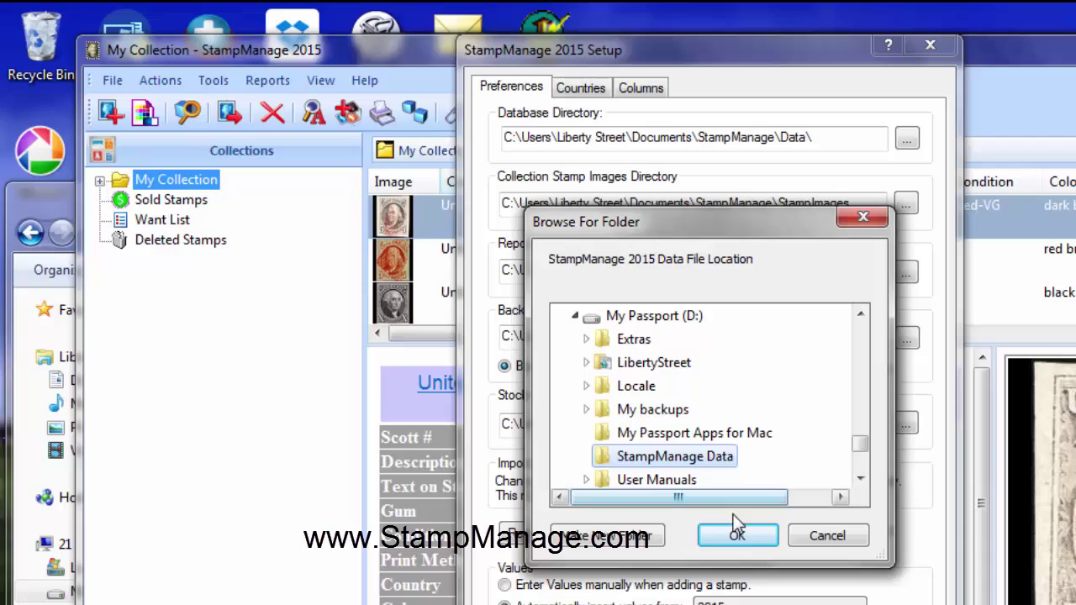
left_click(739, 535)
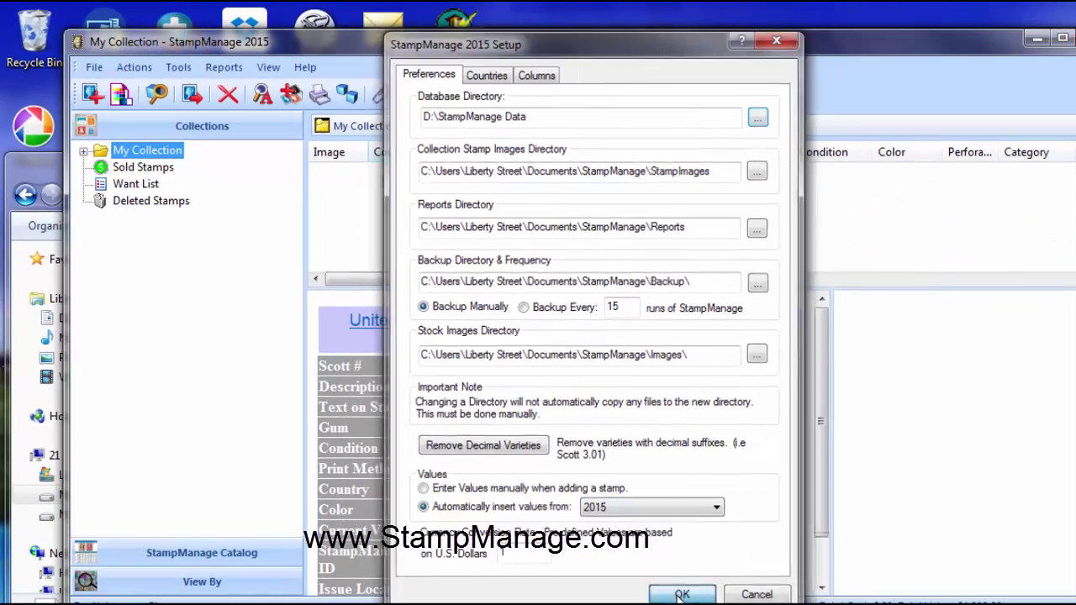
left_click(681, 591)
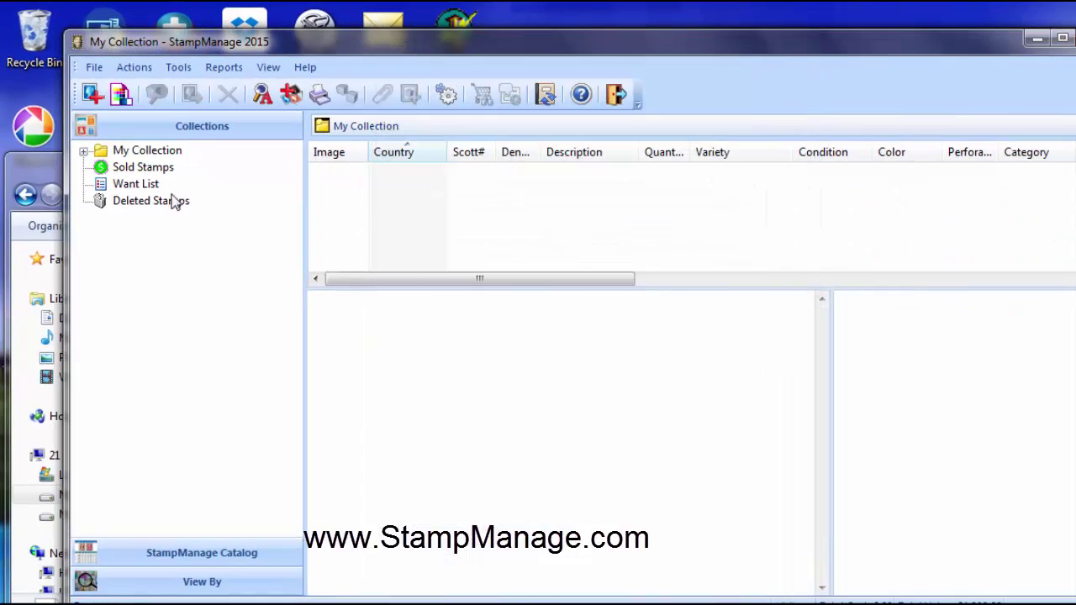
left_click(158, 152)
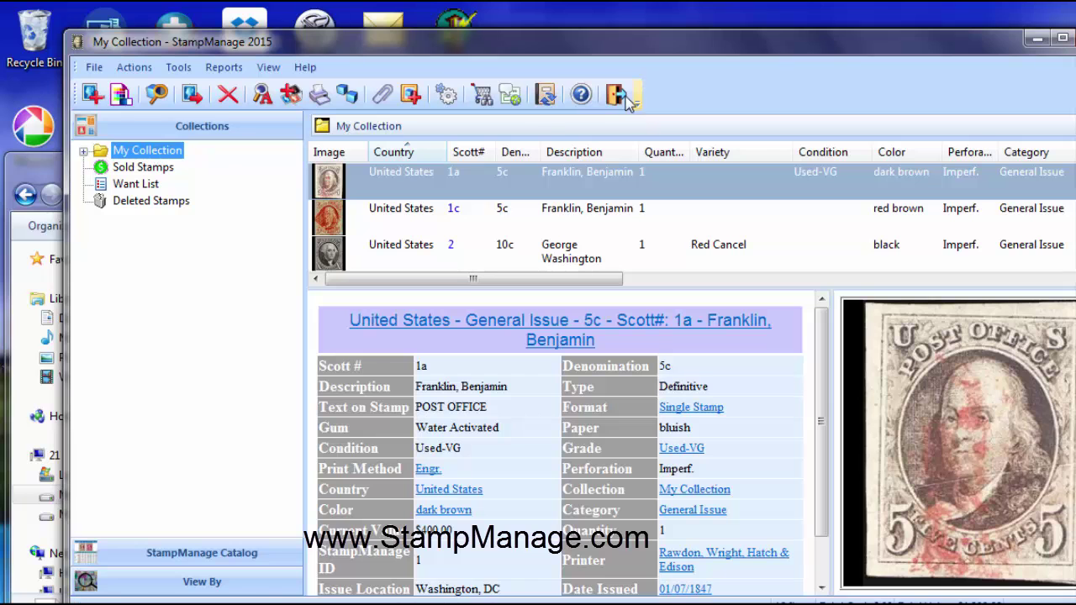
left_click(186, 68)
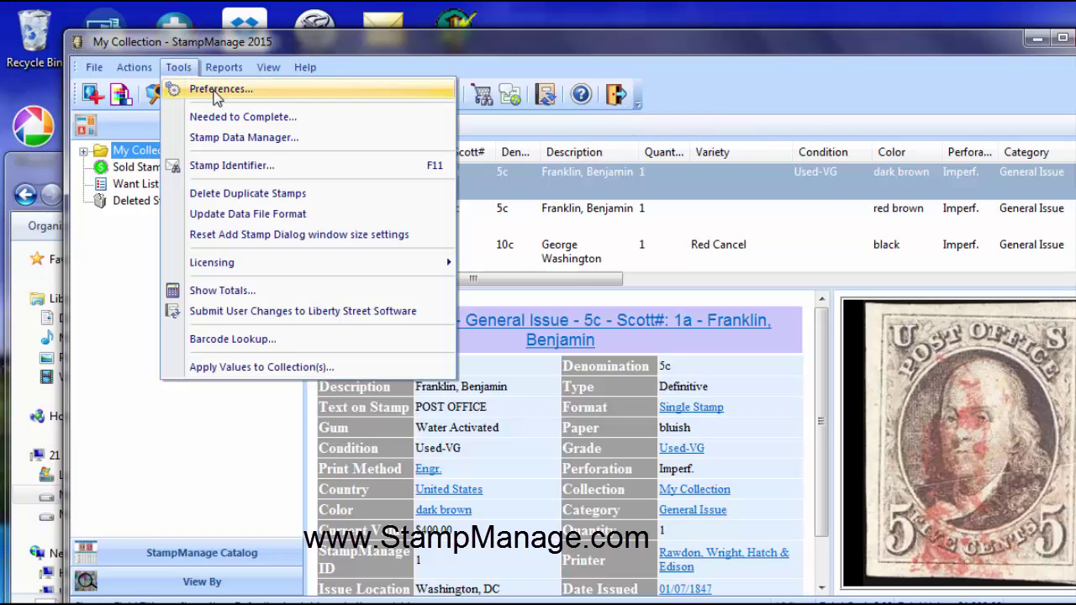
left_click(218, 89)
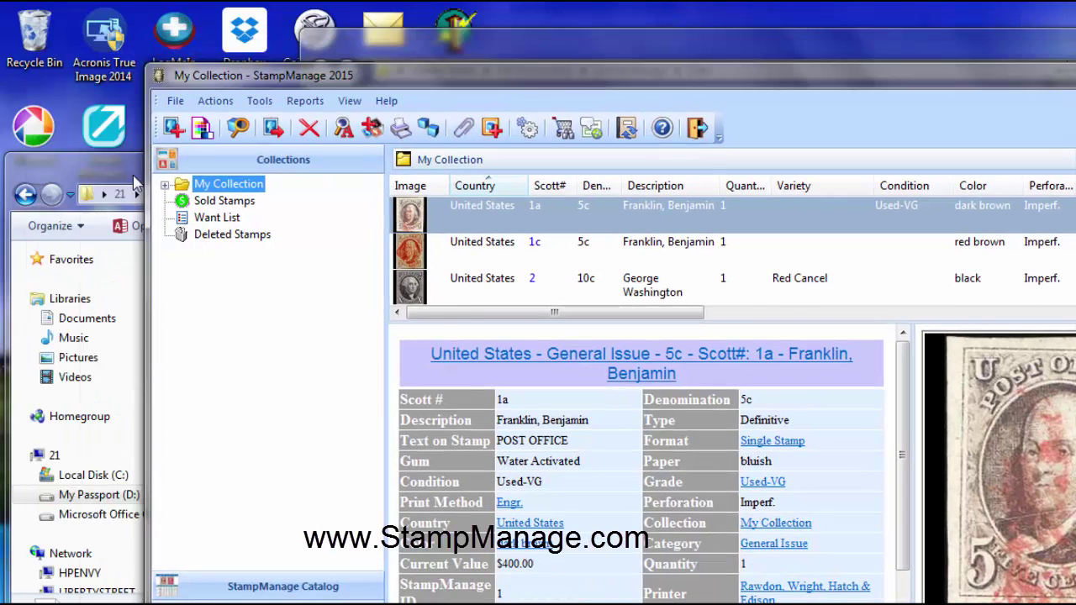
Bring the D:\StampManage Data window forward to show StampData.mdb and its StampData.ldb lock file
left_click(126, 146)
left_click_drag(126, 145, 143, 86)
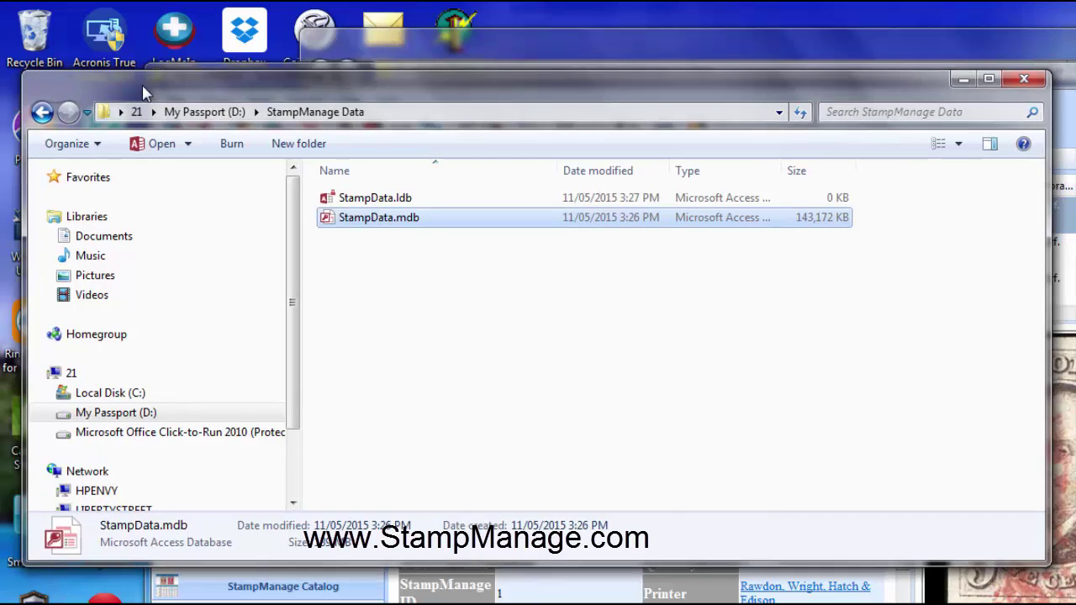